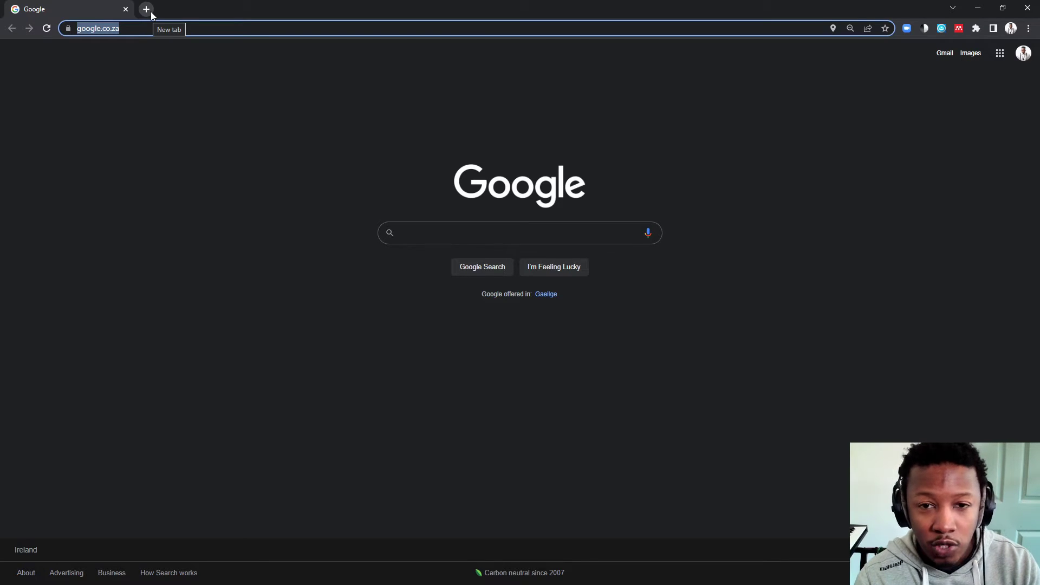
Step: Search the web for "risa audio visual" and open the Music Creators page of rav.org.za from the results
{"action": "type", "text": "risa ad"}
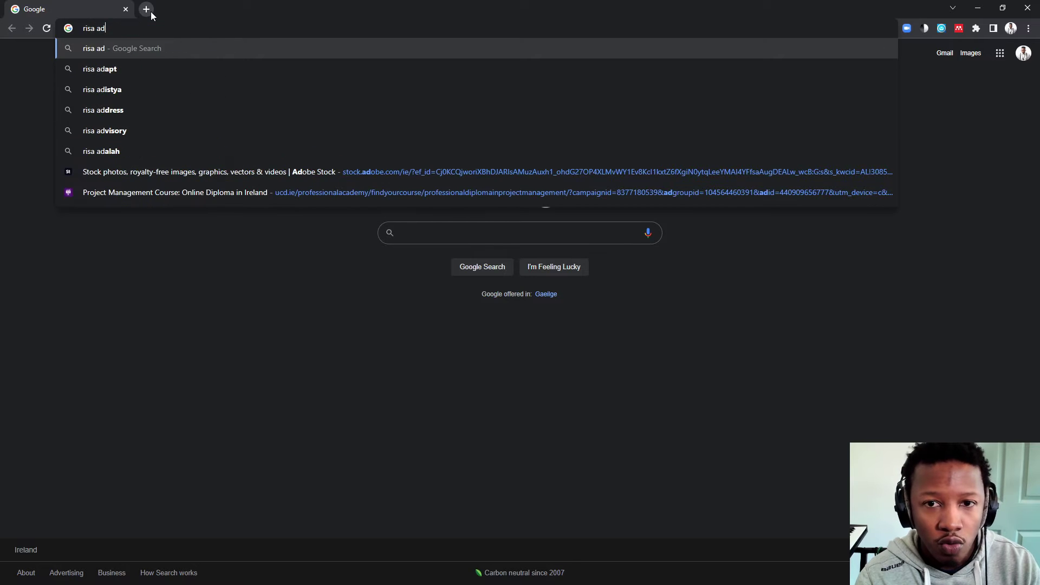
{"action": "key", "text": "BackSpace"}
{"action": "type", "text": "ud"}
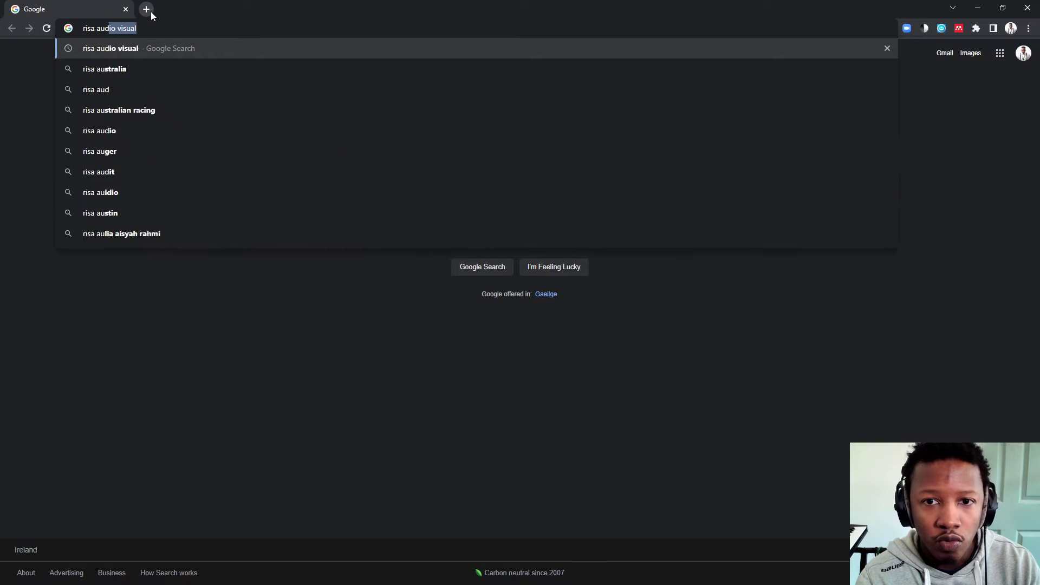
{"action": "type", "text": "io visual"}
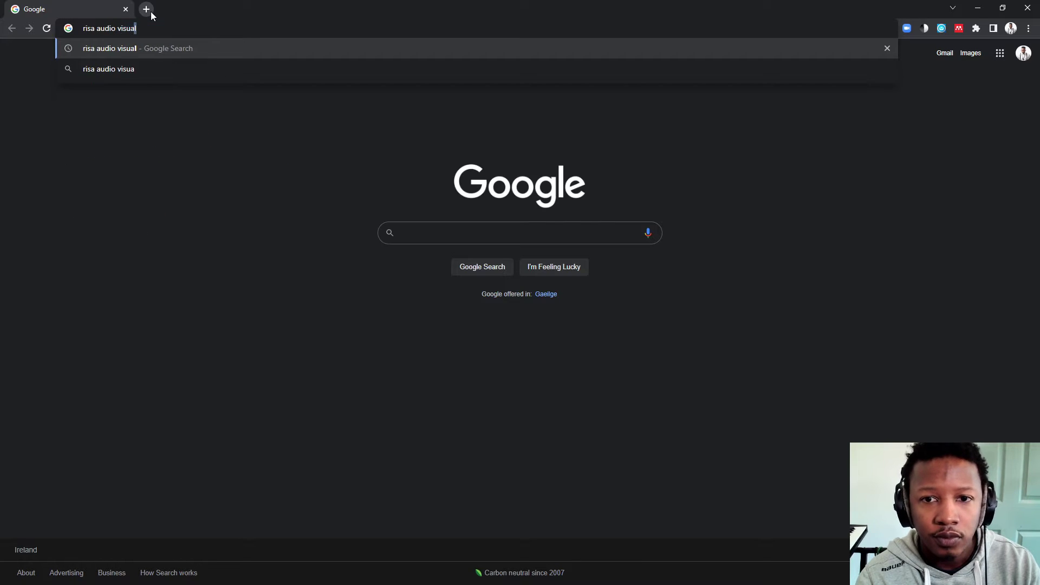
{"action": "key", "text": "Return"}
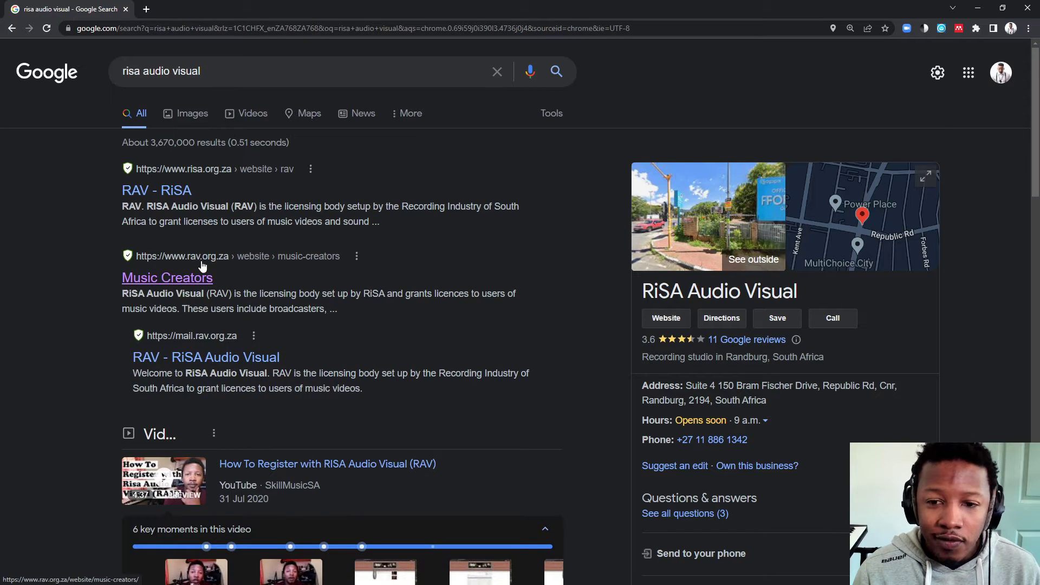
{"action": "left_click", "coordinate": [174, 278]}
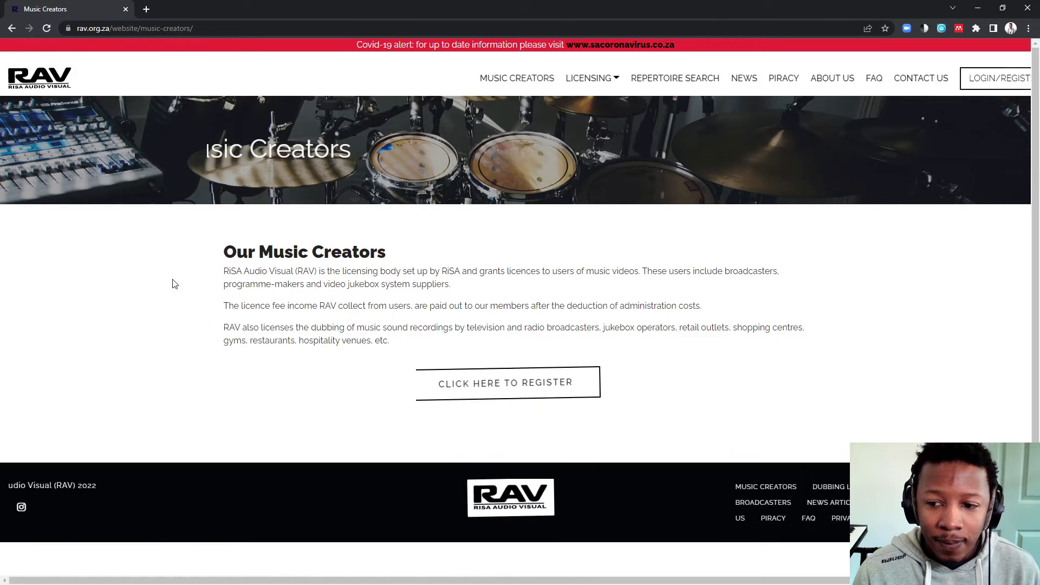
Step: Open the RAV member portal and log in with the saved account e-mail and password
{"action": "left_click", "coordinate": [469, 382]}
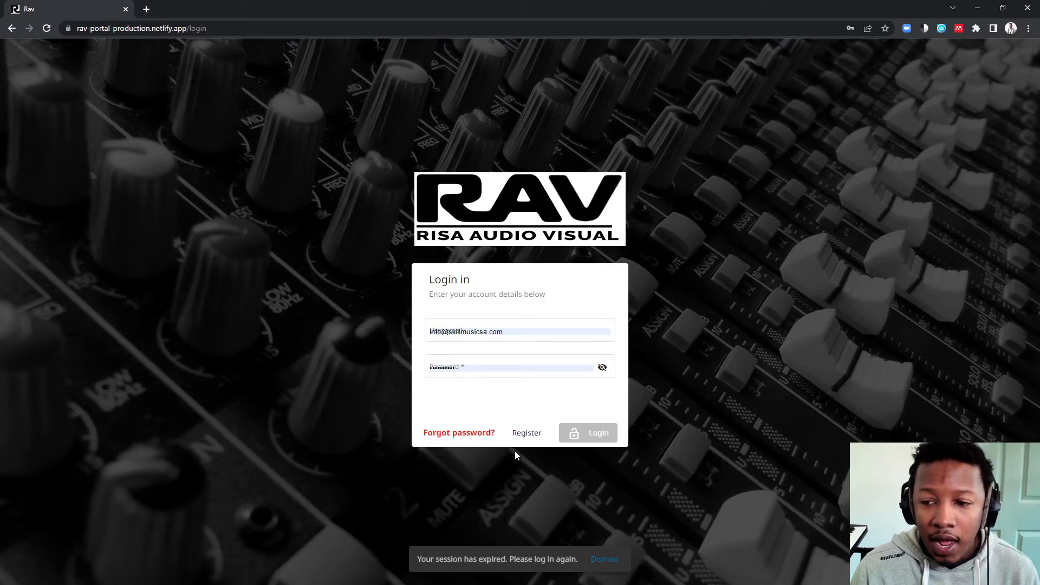
{"action": "left_click", "coordinate": [502, 367]}
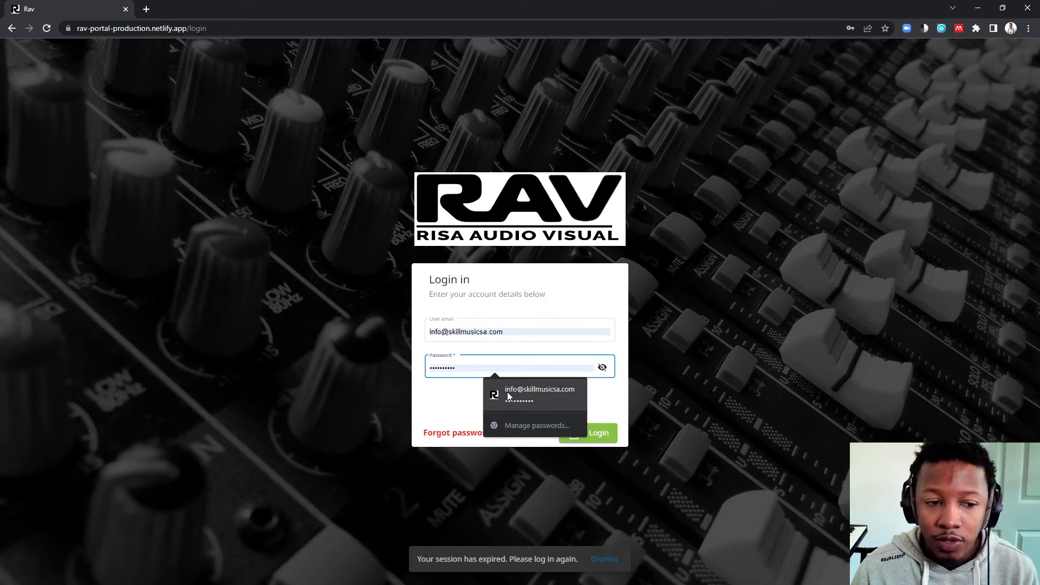
{"action": "left_click", "coordinate": [507, 392]}
{"action": "left_click", "coordinate": [584, 439]}
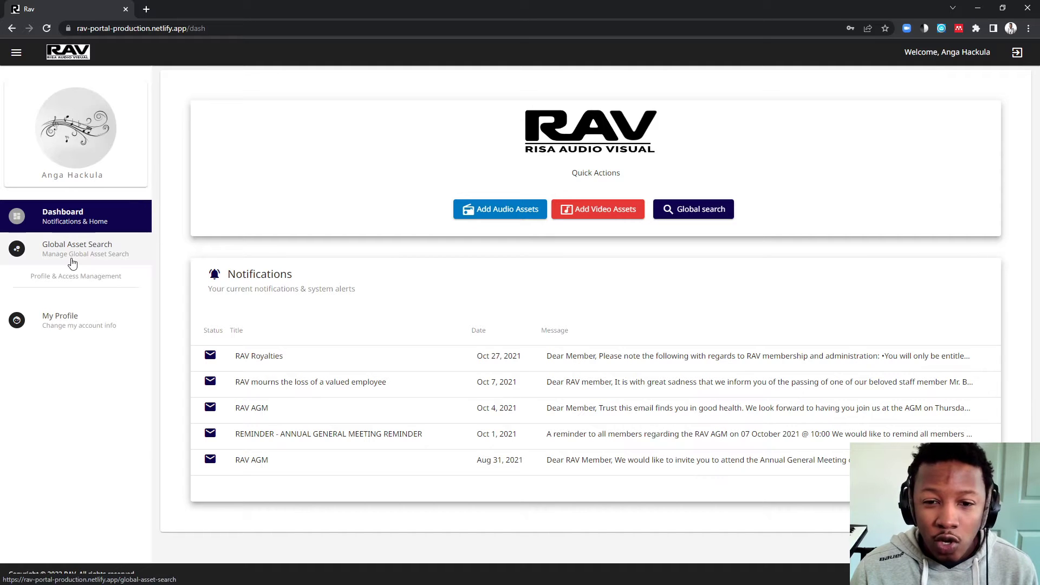
Step: Search the RAV registered assets in Global Asset Search for performing artist SkillMusicSA
{"action": "left_click", "coordinate": [70, 258]}
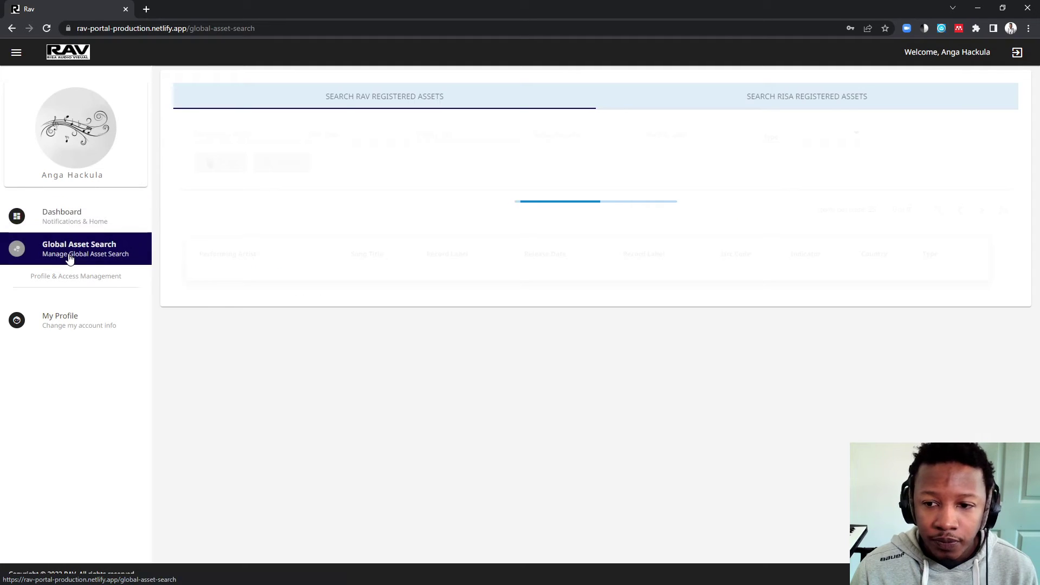
{"action": "scroll", "coordinate": [639, 460], "scroll_direction": "down", "scroll_amount": 1}
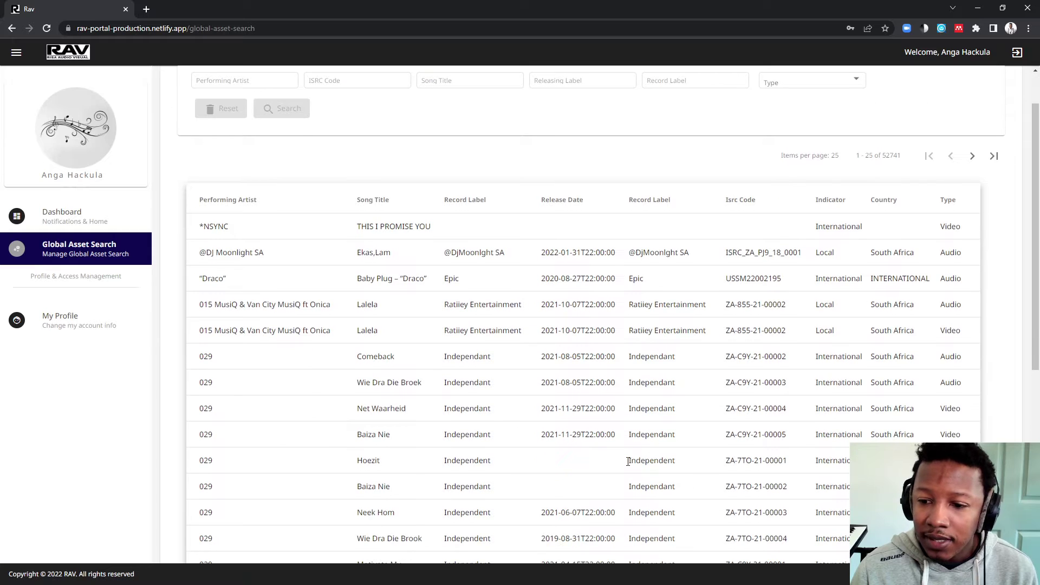
{"action": "scroll", "coordinate": [636, 461], "scroll_direction": "up", "scroll_amount": 1}
{"action": "left_click", "coordinate": [244, 135]}
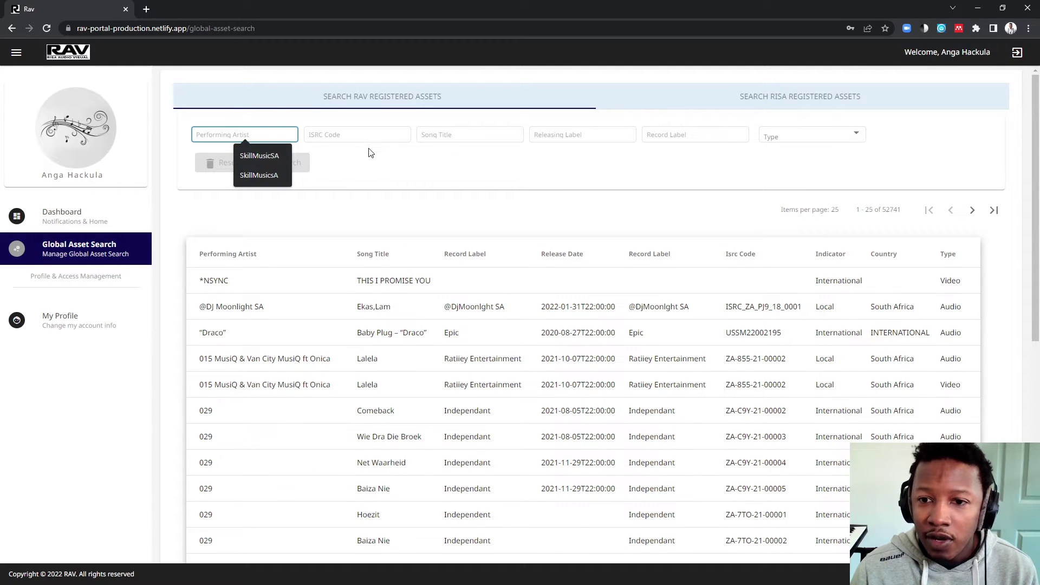
{"action": "left_click", "coordinate": [263, 156]}
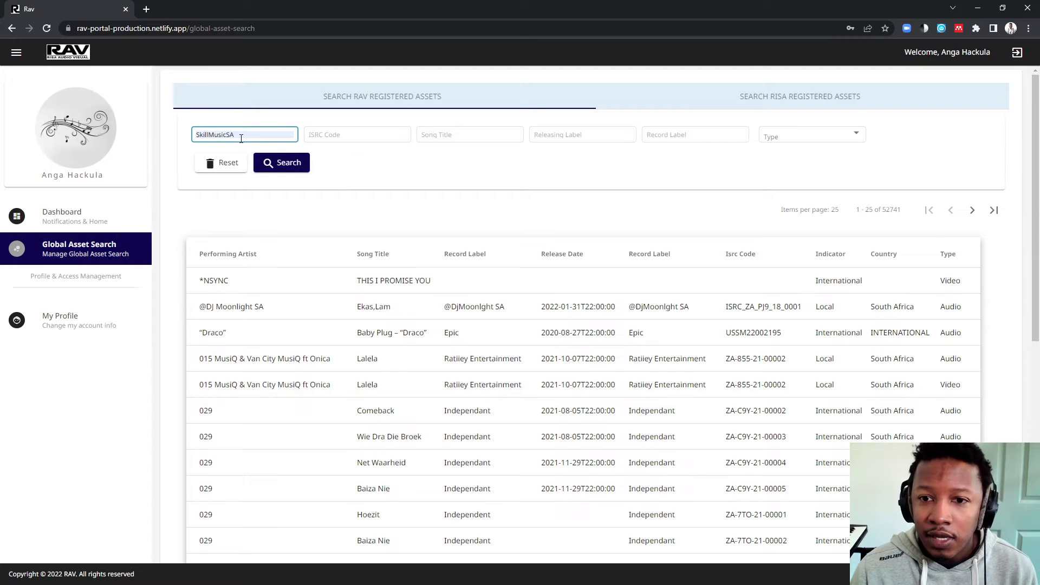
{"action": "left_click", "coordinate": [298, 163]}
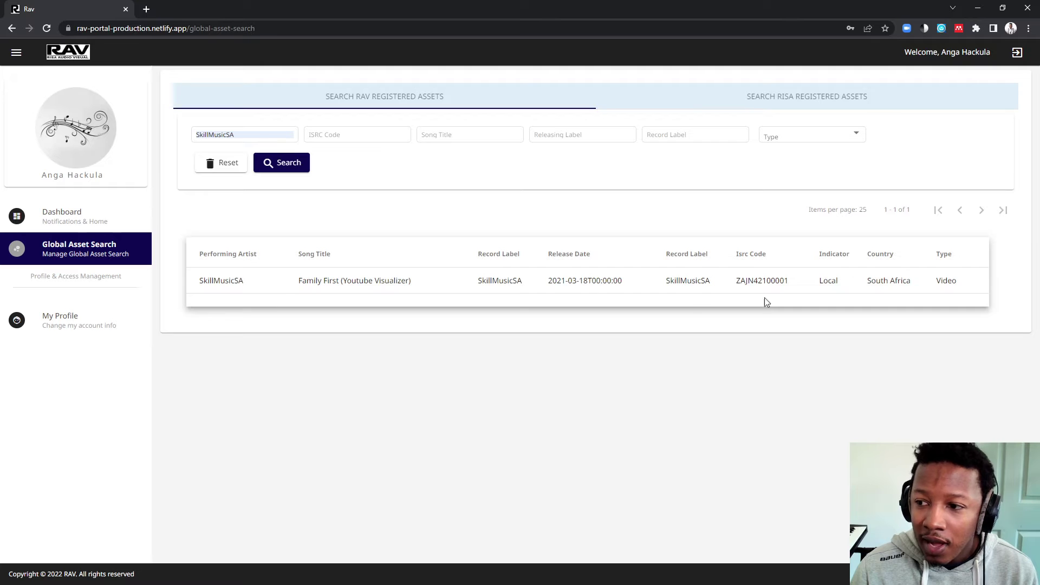
Step: Examine the details of the asset listed for SkillMusicSA and reset the search filters
{"action": "left_click_drag", "start_coordinate": [957, 281], "coordinate": [216, 291]}
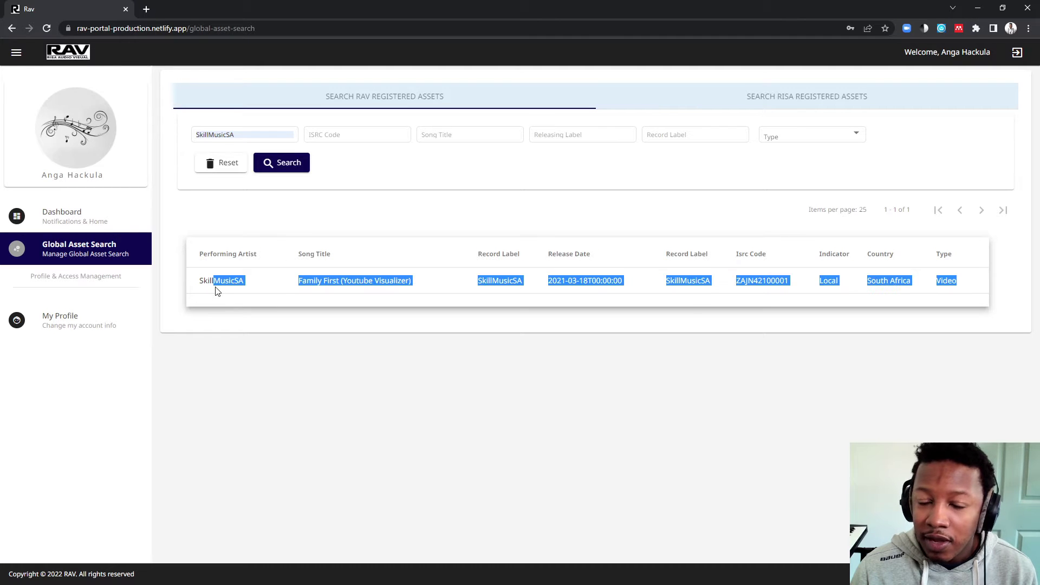
{"action": "left_click", "coordinate": [263, 381]}
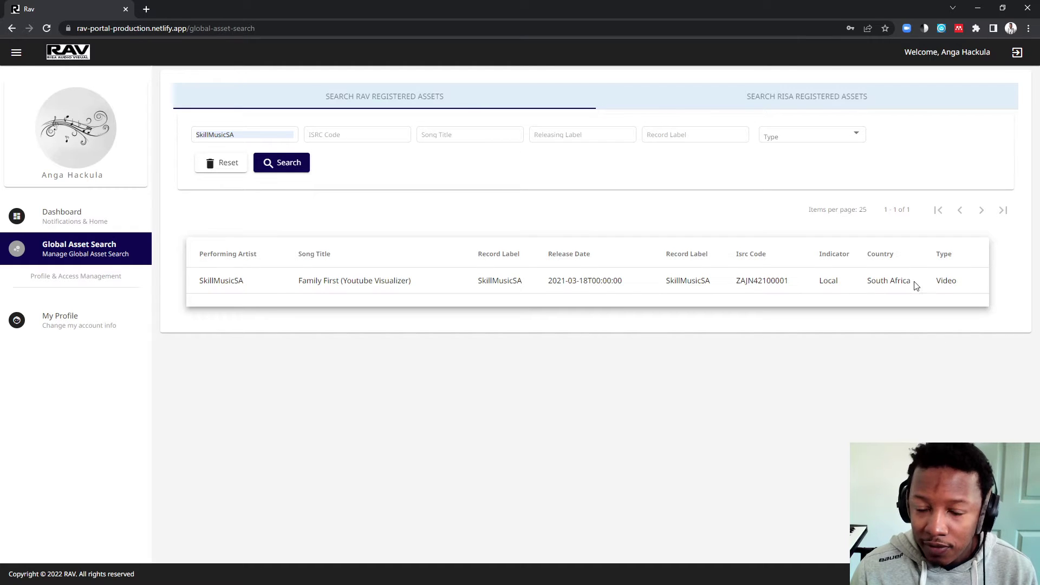
{"action": "left_click", "coordinate": [222, 170]}
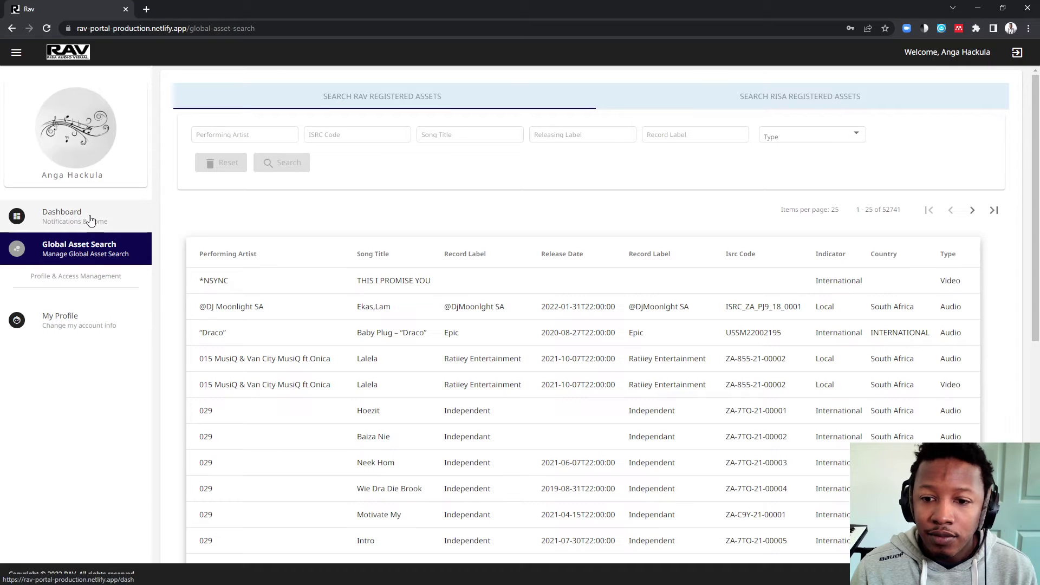
Step: Return to the dashboard and start a manual entry for a new audio asset
{"action": "left_click", "coordinate": [90, 219]}
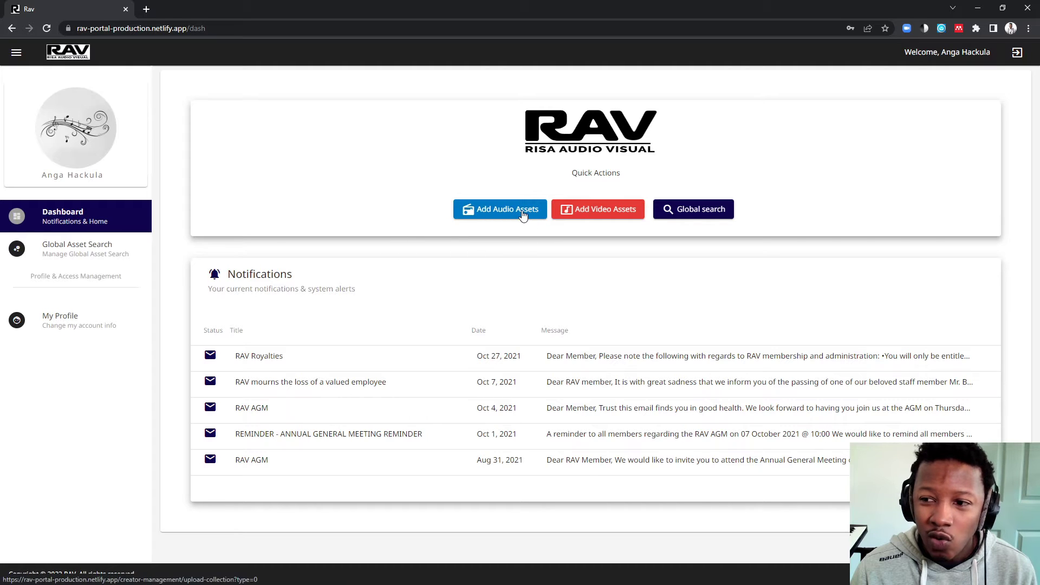
{"action": "left_click", "coordinate": [522, 215]}
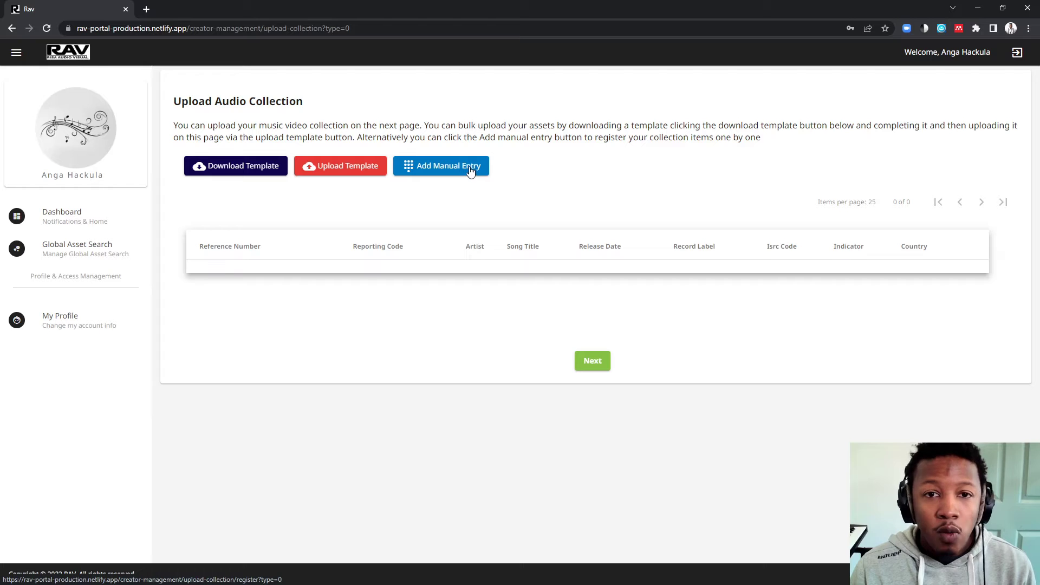
{"action": "left_click", "coordinate": [428, 171]}
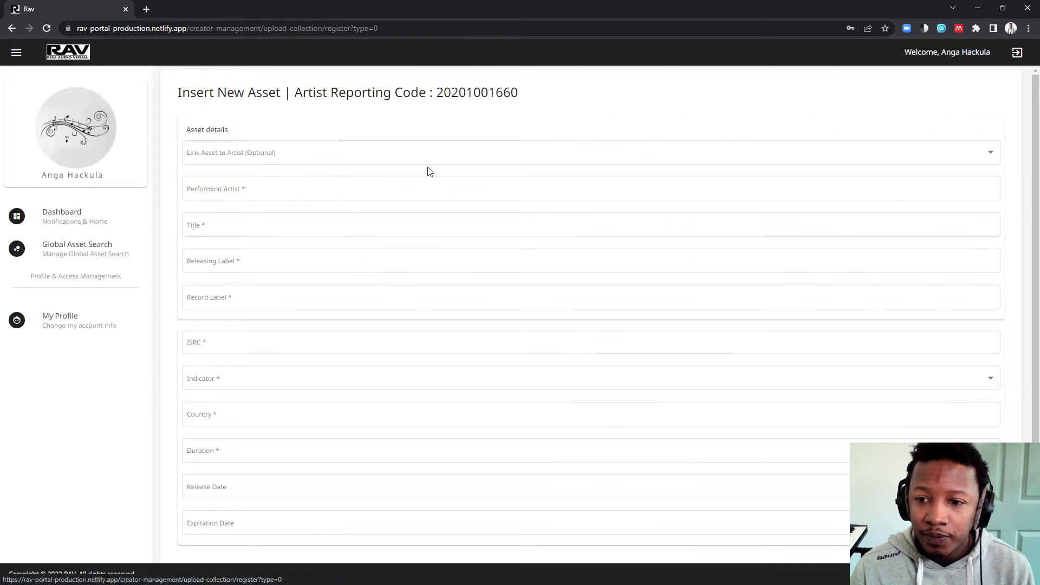
Step: Link the new asset to the artist SkillMusicSA and enter SkillMusicSA as the performing artist
{"action": "left_click", "coordinate": [312, 154]}
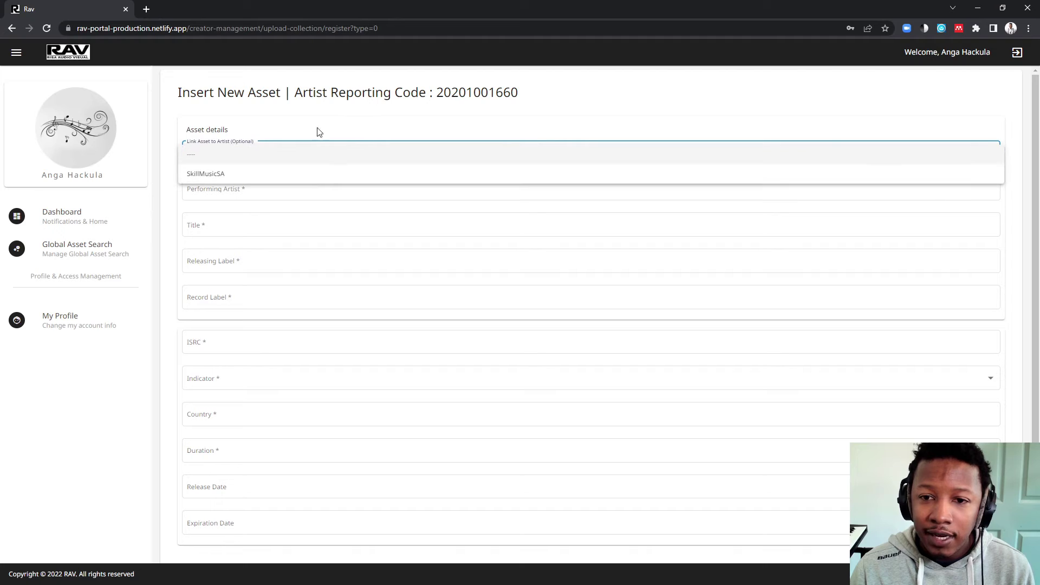
{"action": "left_click", "coordinate": [340, 119]}
{"action": "left_click", "coordinate": [300, 158]}
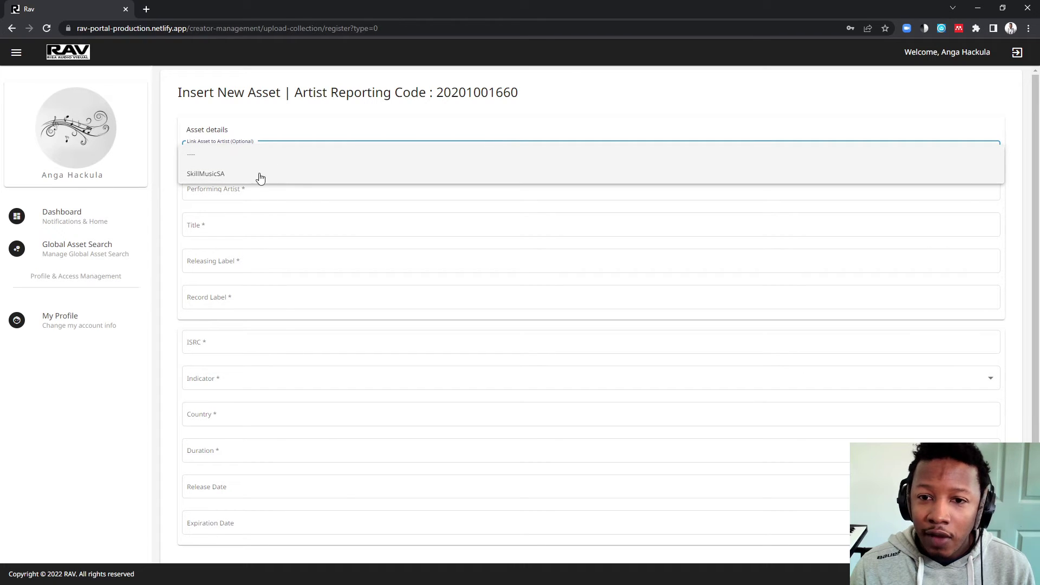
{"action": "left_click", "coordinate": [204, 173]}
{"action": "left_click", "coordinate": [224, 194]}
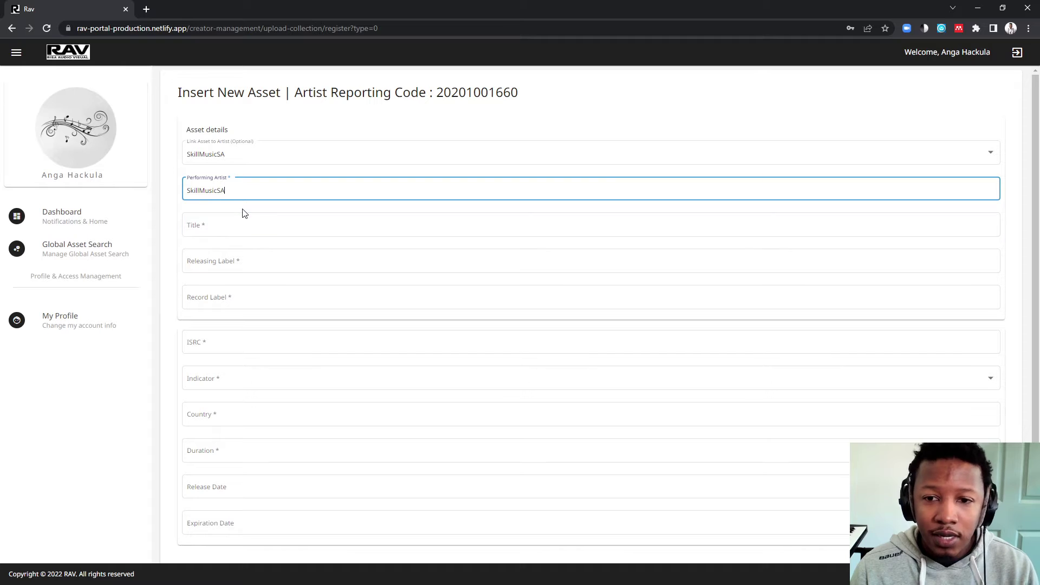
Step: Enter "One For Me" as the title of the new audio asset
{"action": "key", "text": "ctrl+plus"}
{"action": "key", "text": "ctrl+plus"}
{"action": "key", "text": "ctrl+plus"}
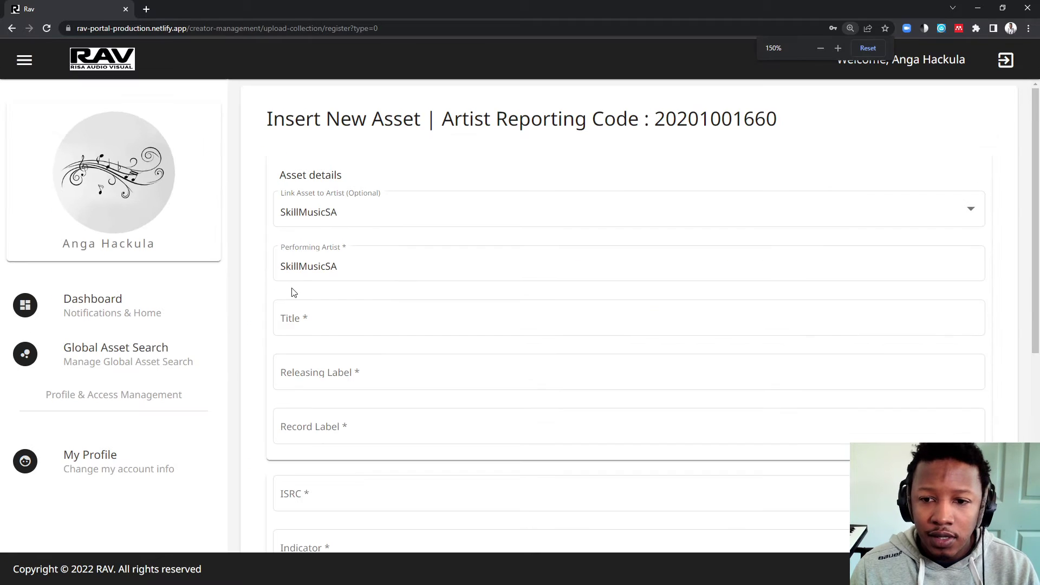
{"action": "left_click", "coordinate": [348, 323]}
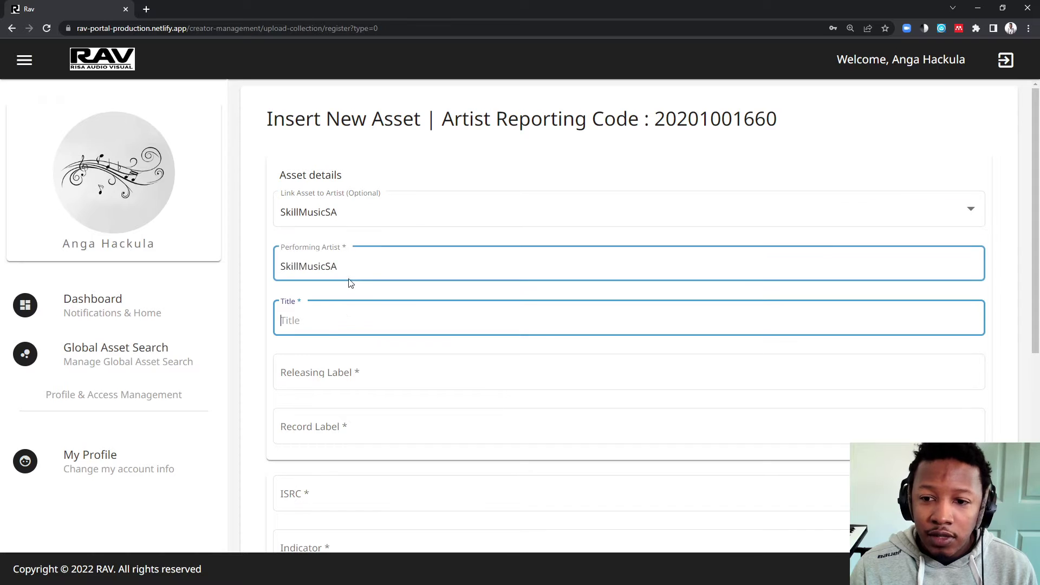
{"action": "type", "text": "One "}
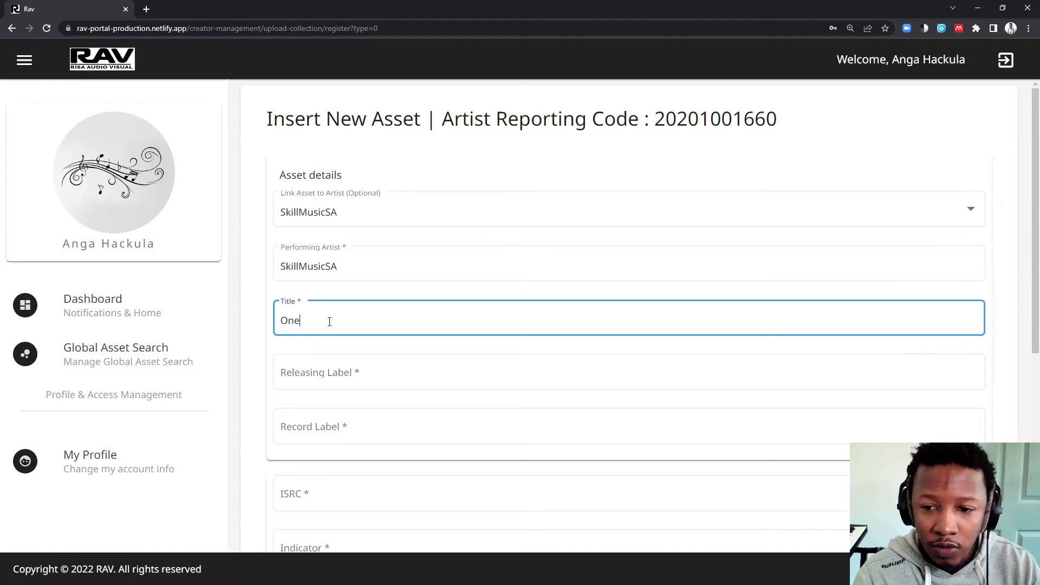
{"action": "type", "text": "For"}
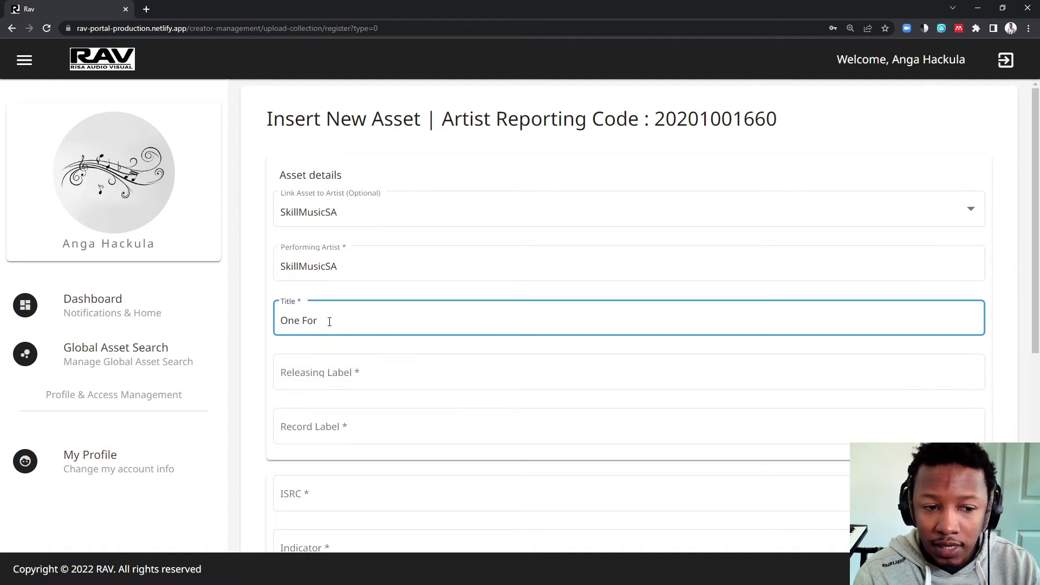
{"action": "type", "text": " Me"}
Step: Enter SkillMusicSA as the releasing label and copy it into the record label as well
{"action": "key", "text": "Tab"}
{"action": "type", "text": "SkillMusic"}
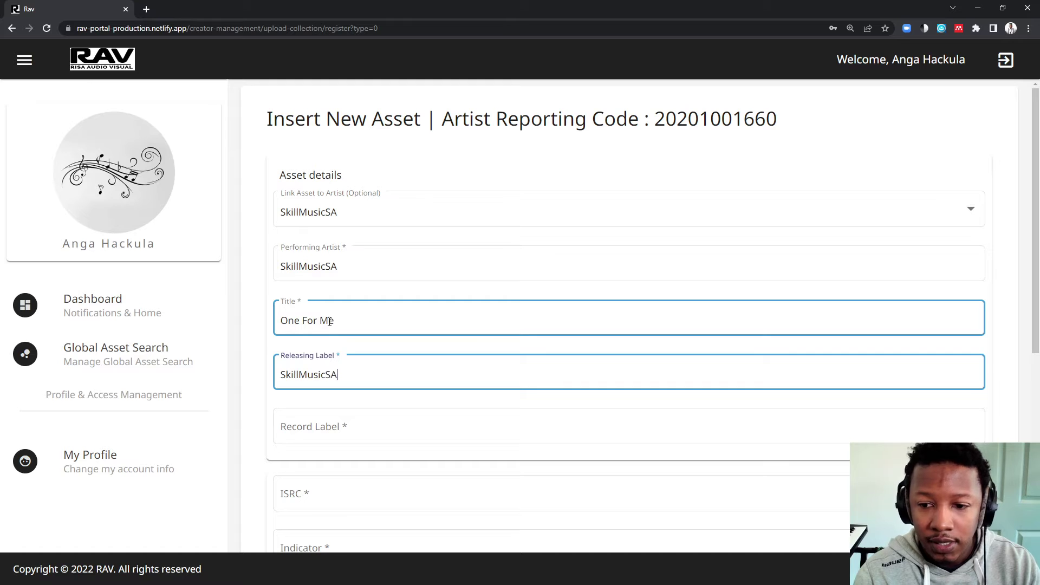
{"action": "key", "text": "ctrl+a"}
{"action": "key", "text": "ctrl+c"}
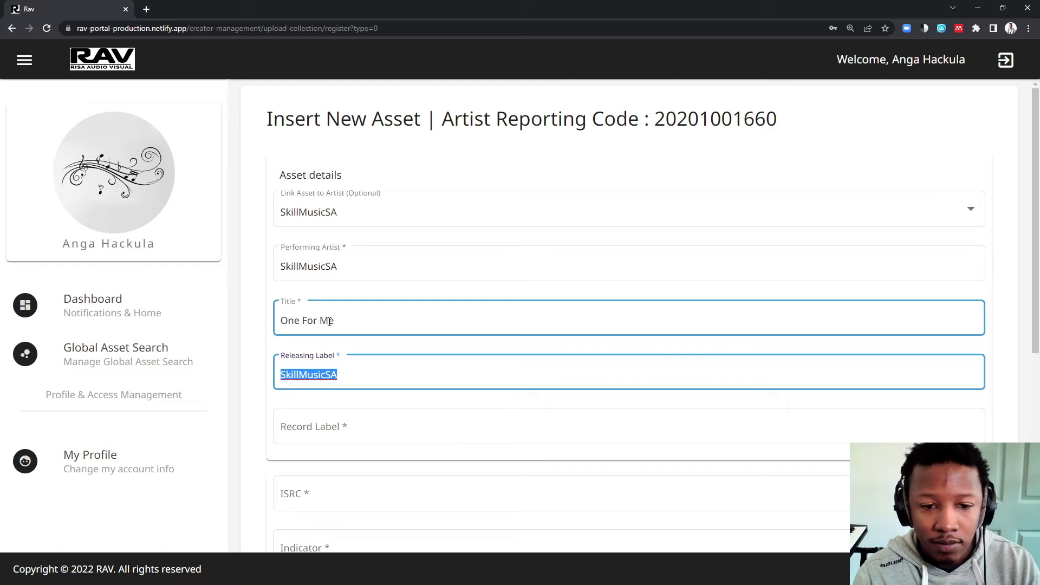
{"action": "left_click", "coordinate": [524, 410]}
{"action": "scroll", "coordinate": [382, 361], "scroll_direction": "down", "scroll_amount": 1}
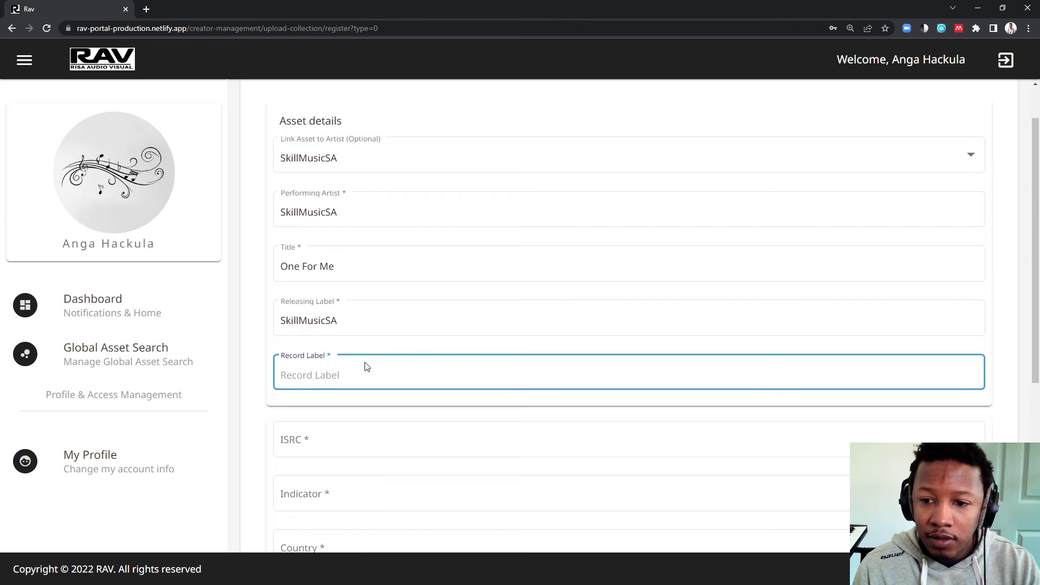
{"action": "key", "text": "ctrl+v"}
{"action": "left_click", "coordinate": [453, 332]}
{"action": "key", "text": "ctrl+a"}
Step: Enter ZAIN42200003 as the ISRC of the new audio asset
{"action": "scroll", "coordinate": [400, 376], "scroll_direction": "down", "scroll_amount": 2}
{"action": "left_click", "coordinate": [371, 345]}
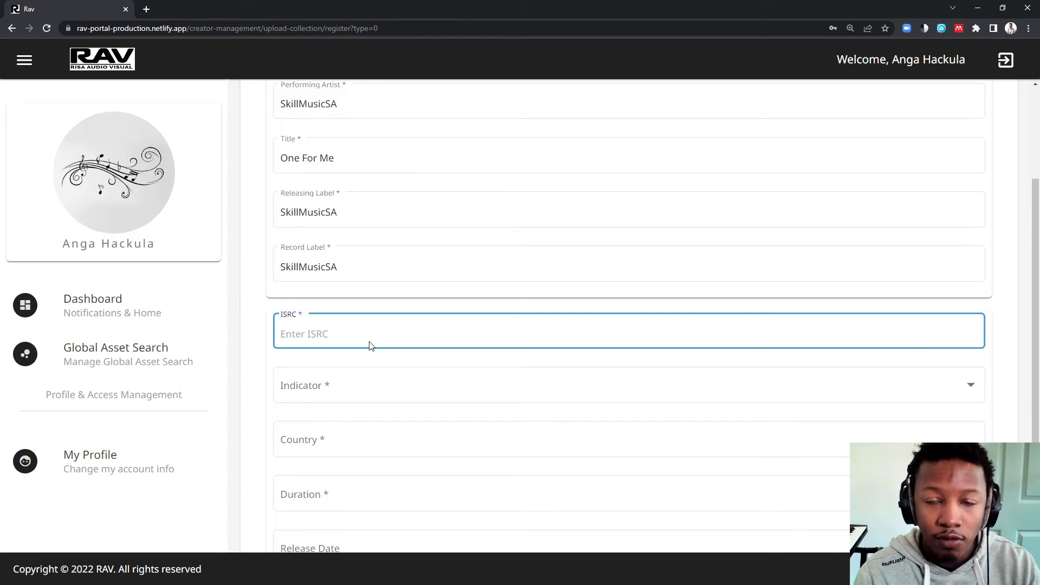
{"action": "type", "text": "ZAIN"}
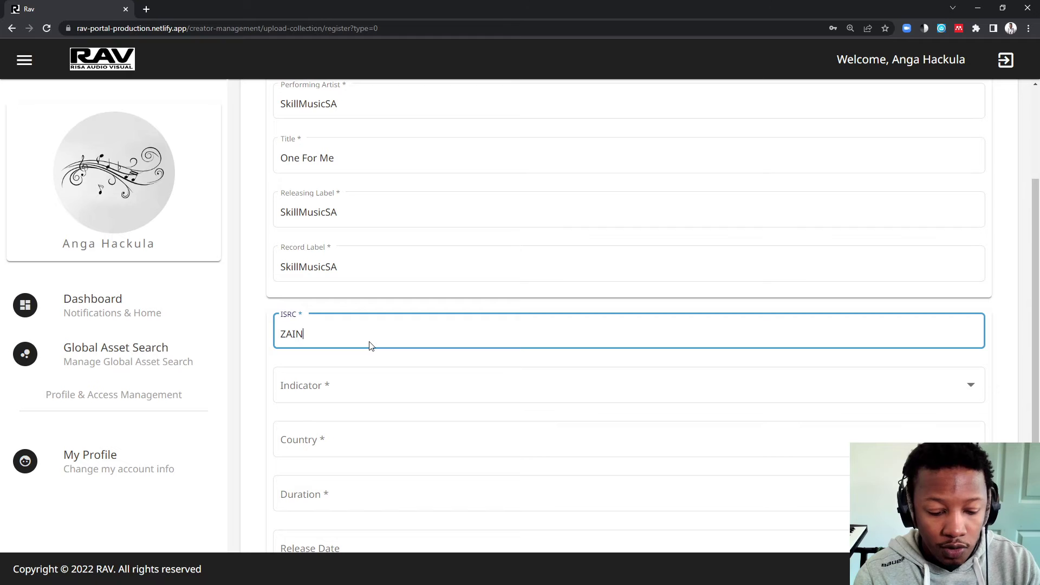
{"action": "type", "text": "42200003"}
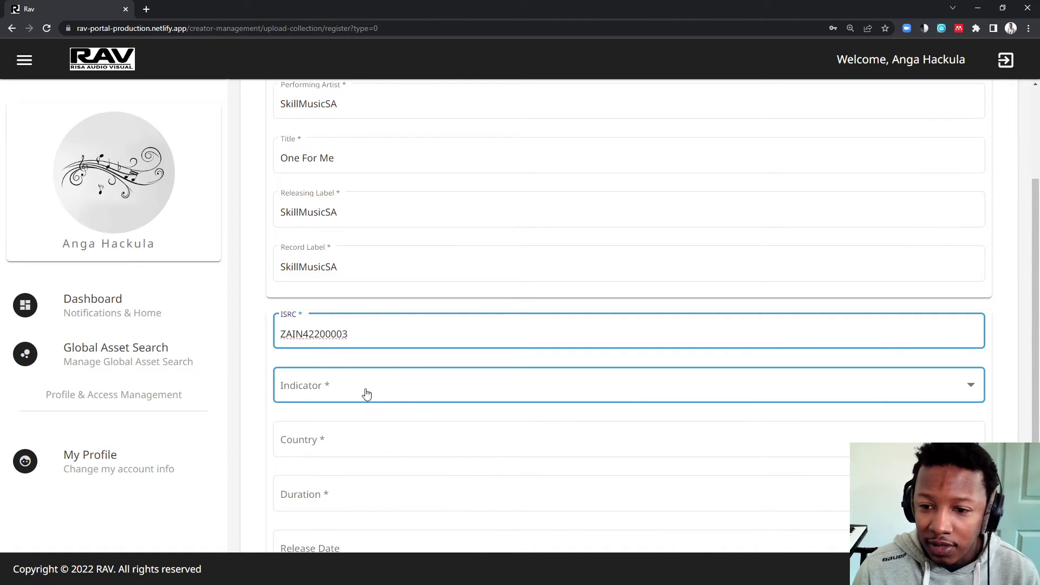
Step: Set the asset's indicator to LOCAL INDICATOR and enter South Africa as its country
{"action": "left_click", "coordinate": [317, 390]}
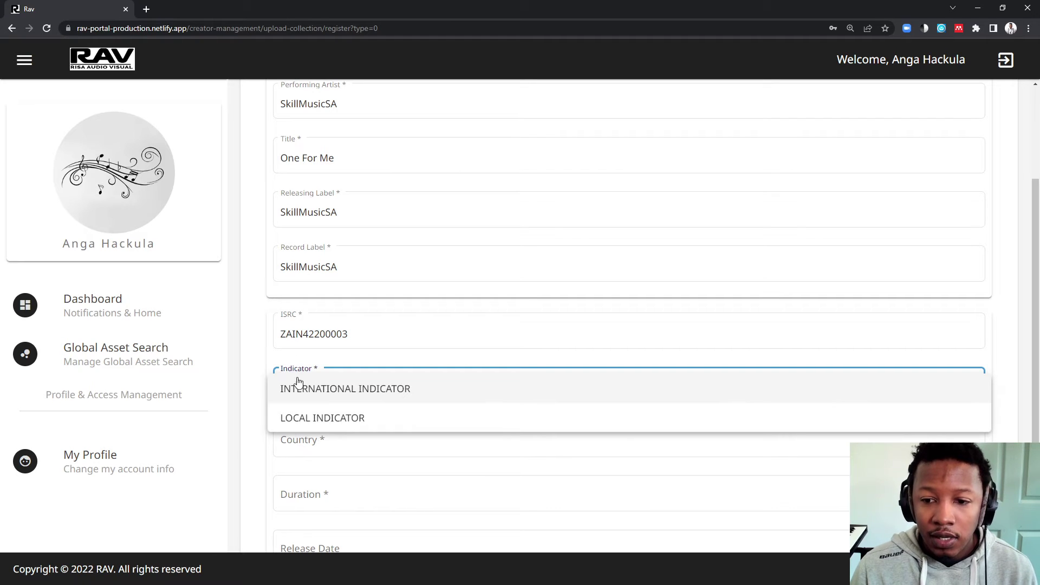
{"action": "left_click", "coordinate": [309, 423]}
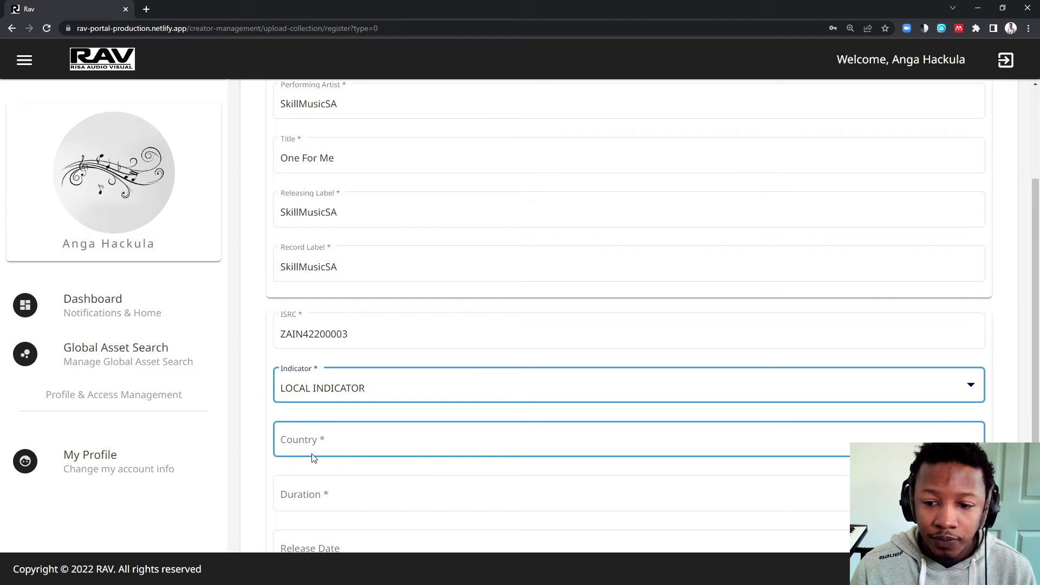
{"action": "left_click", "coordinate": [316, 445]}
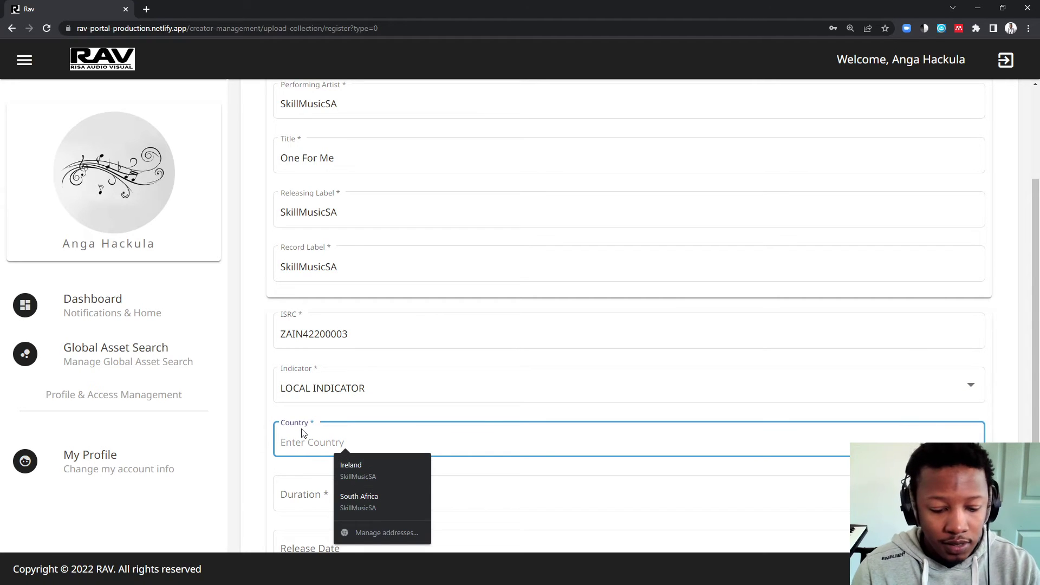
{"action": "type", "text": "South Africa"}
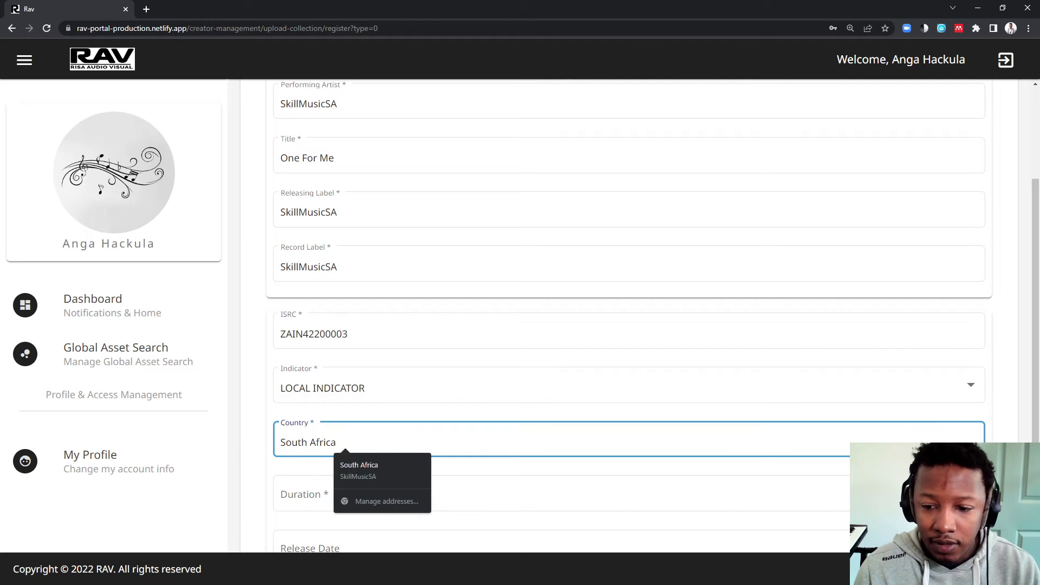
Step: Enter 02:50 as the duration of the new audio asset
{"action": "scroll", "coordinate": [351, 420], "scroll_direction": "down", "scroll_amount": 2}
{"action": "left_click", "coordinate": [316, 386]}
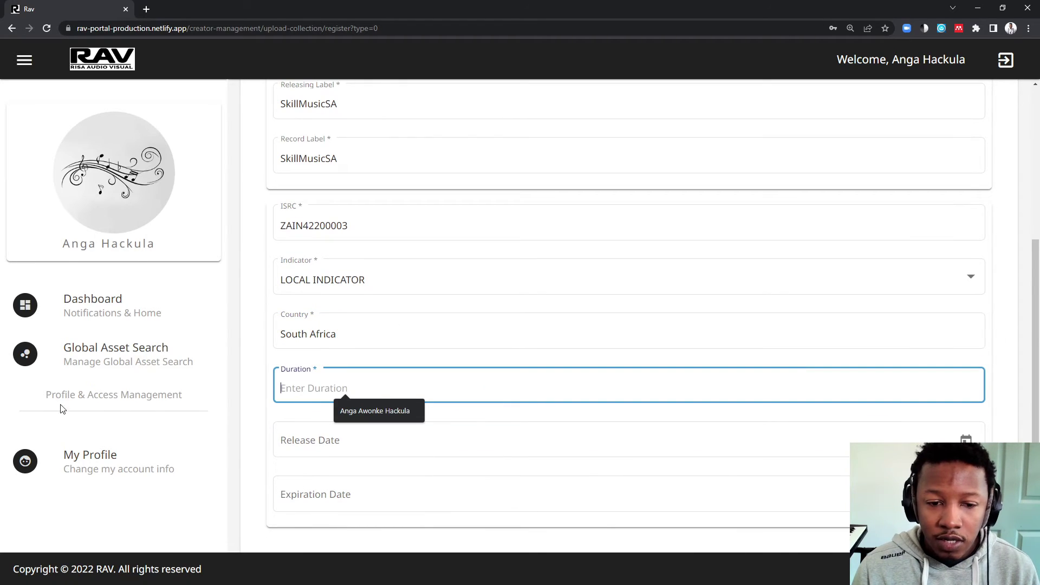
{"action": "type", "text": "02:50"}
{"action": "scroll", "coordinate": [628, 315], "scroll_direction": "down", "scroll_amount": 1}
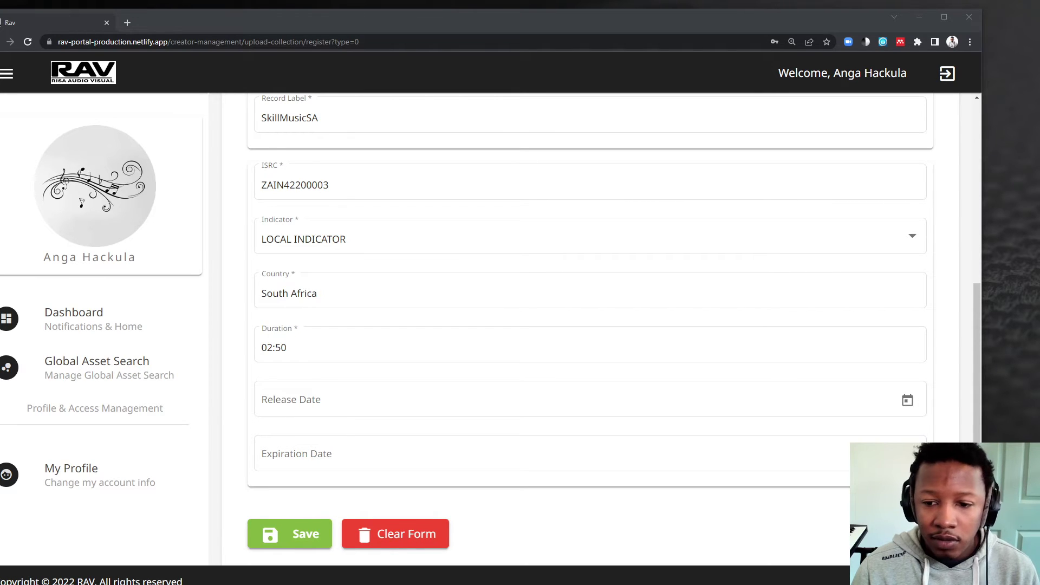
{"action": "left_click", "coordinate": [289, 336]}
{"action": "left_click", "coordinate": [326, 398]}
{"action": "left_click", "coordinate": [295, 345]}
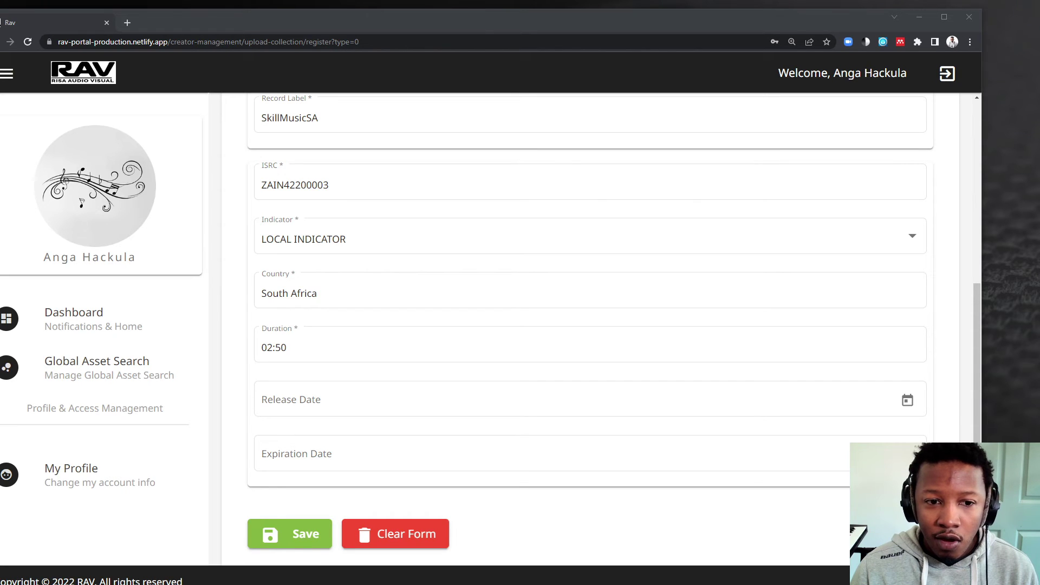
Step: Set the release date of the new audio asset to 9/4/2022
{"action": "left_click", "coordinate": [304, 401]}
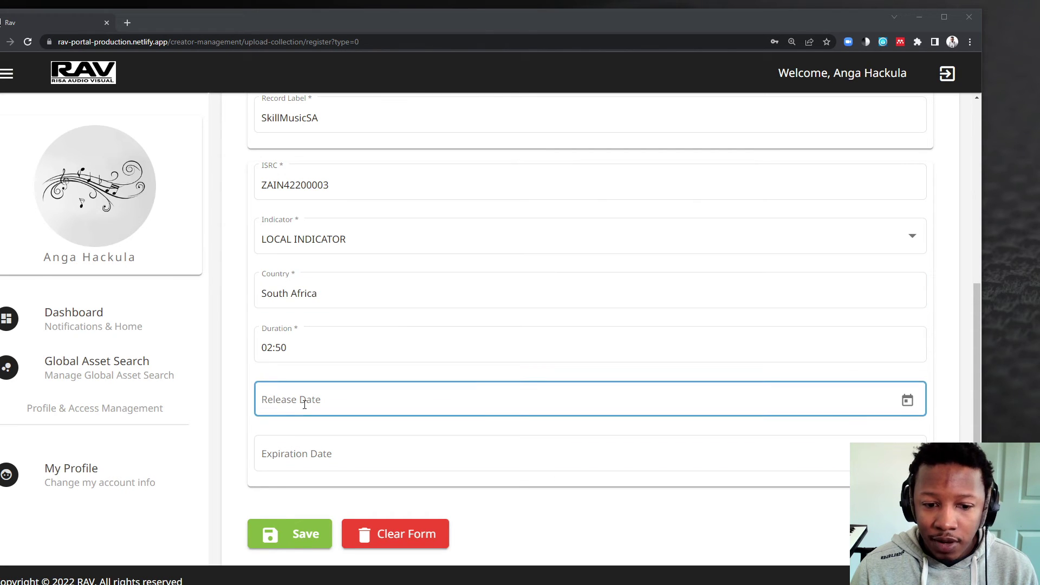
{"action": "left_click", "coordinate": [907, 400]}
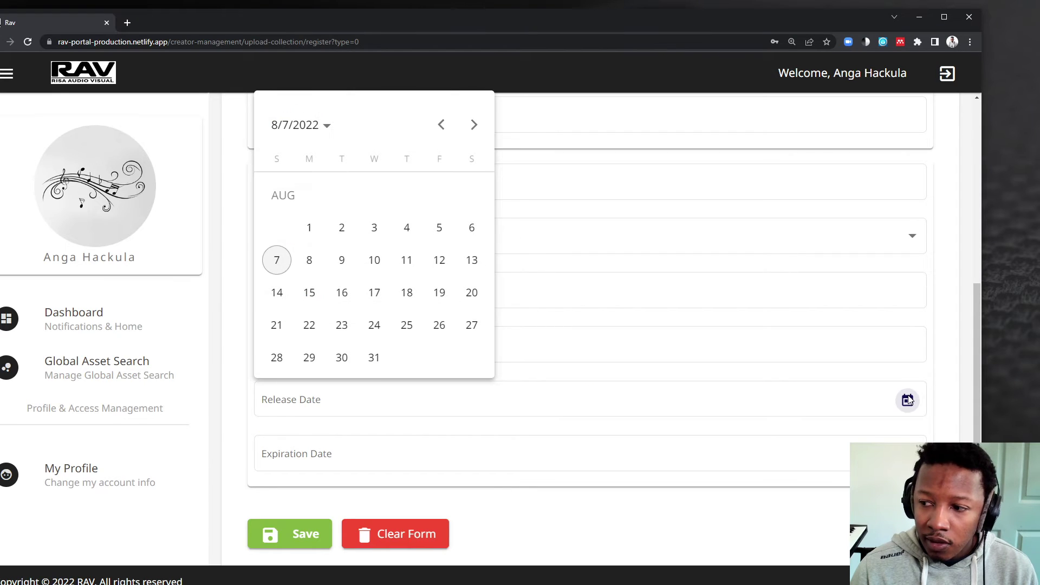
{"action": "left_click", "coordinate": [474, 130]}
{"action": "left_click", "coordinate": [278, 230]}
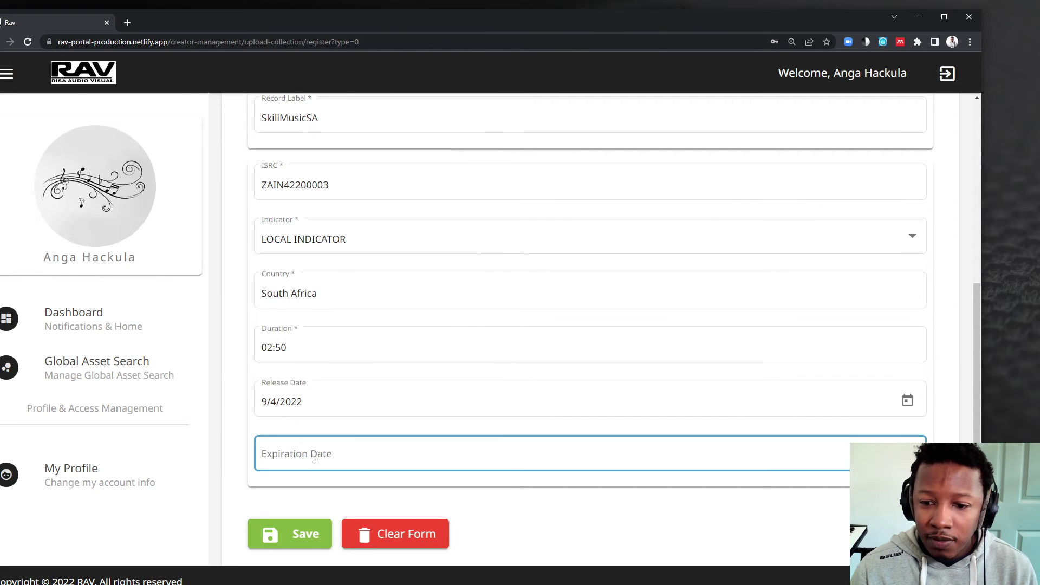
Step: Set the expiration date of the new audio asset to 9/7/2072
{"action": "left_click", "coordinate": [835, 458]}
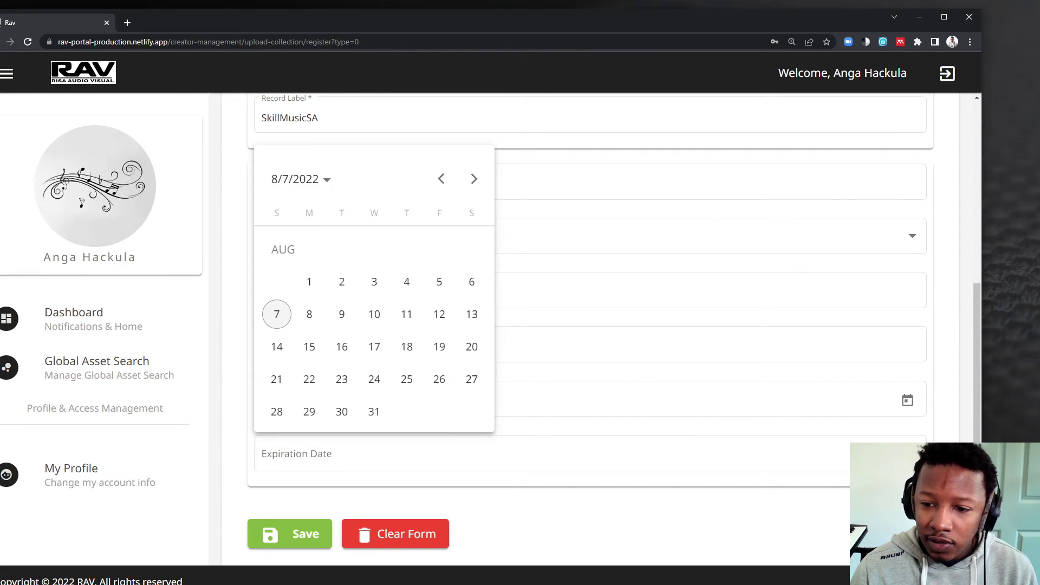
{"action": "left_click", "coordinate": [326, 179]}
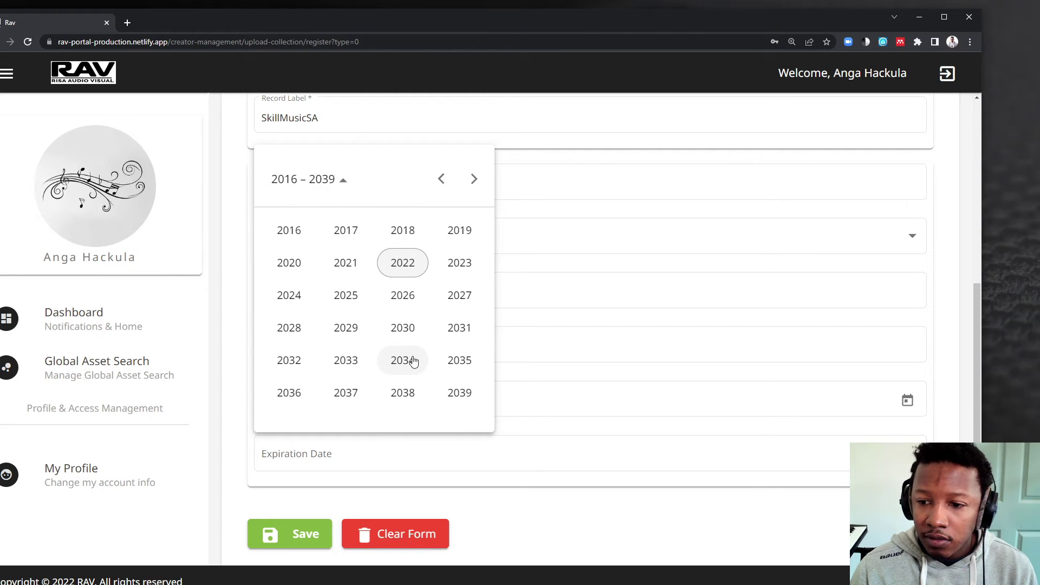
{"action": "left_click", "coordinate": [470, 179]}
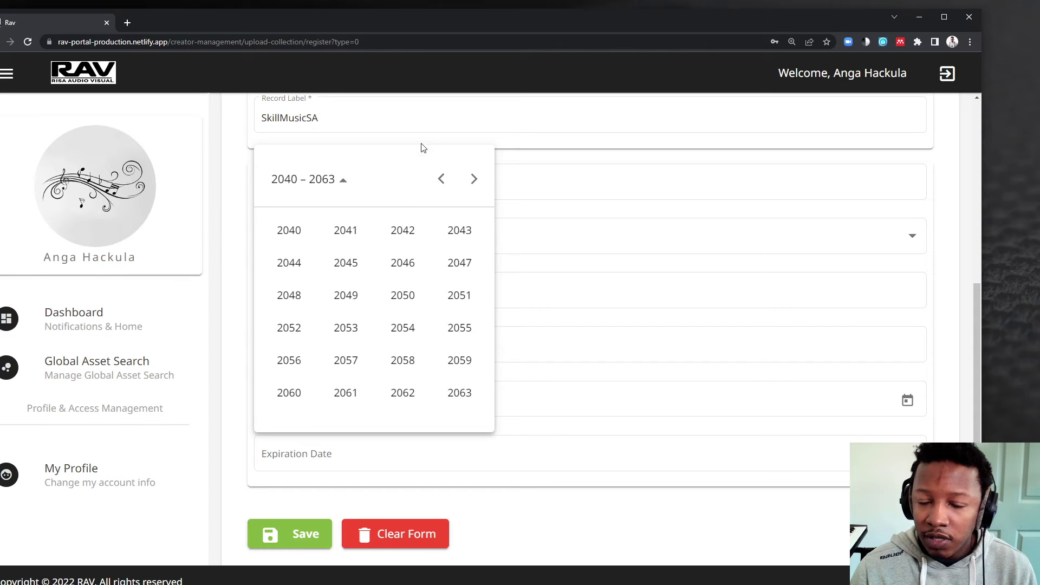
{"action": "left_click", "coordinate": [473, 181]}
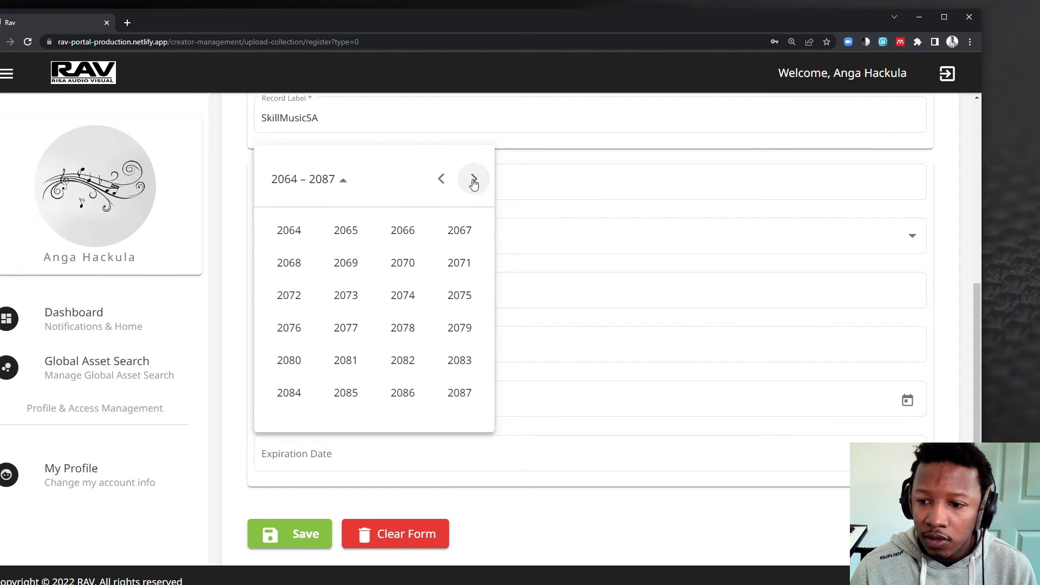
{"action": "left_click", "coordinate": [301, 305]}
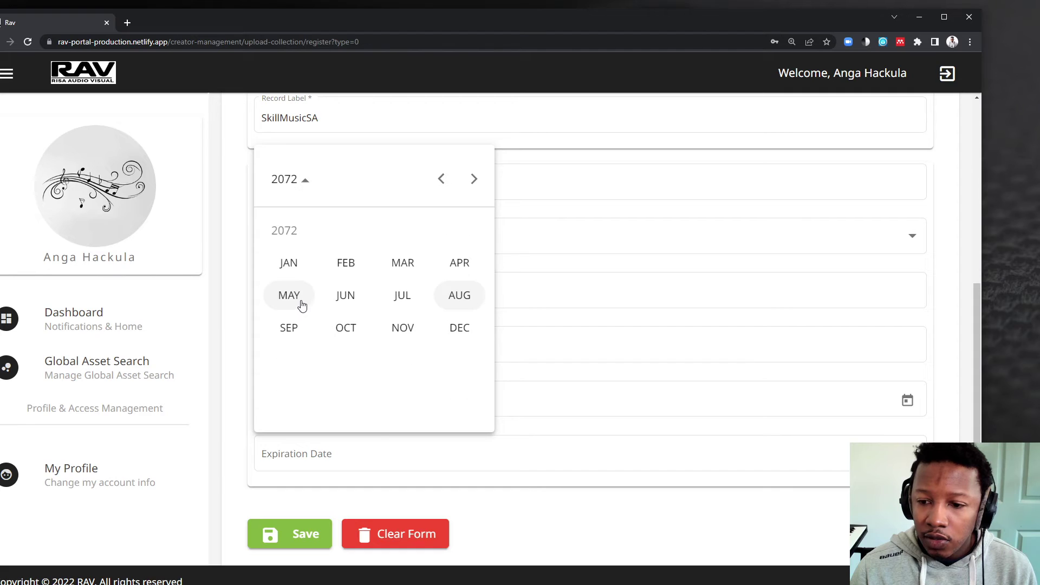
{"action": "left_click", "coordinate": [287, 328]}
{"action": "left_click", "coordinate": [373, 281]}
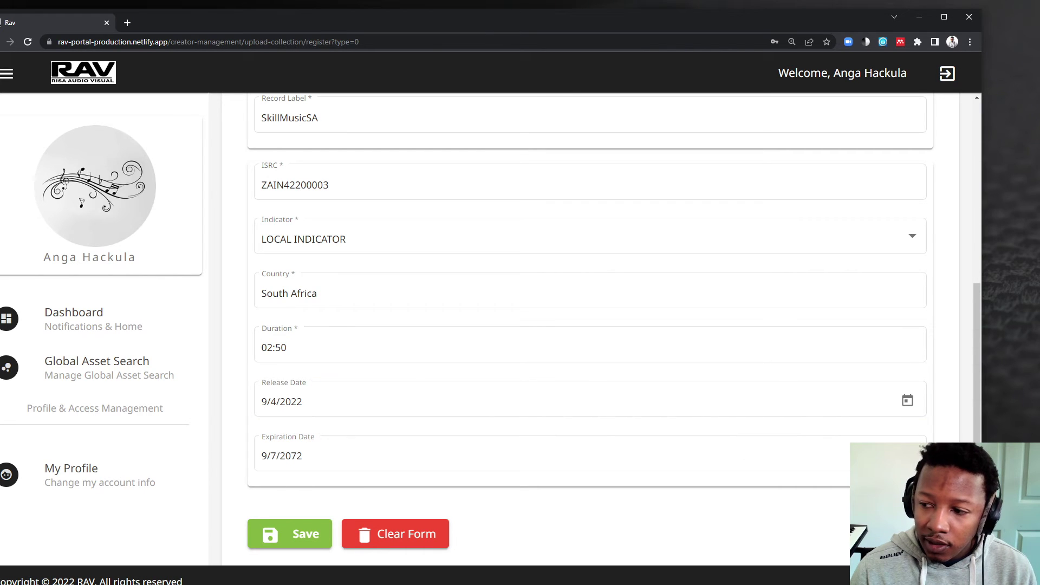
{"action": "left_click", "coordinate": [822, 439]}
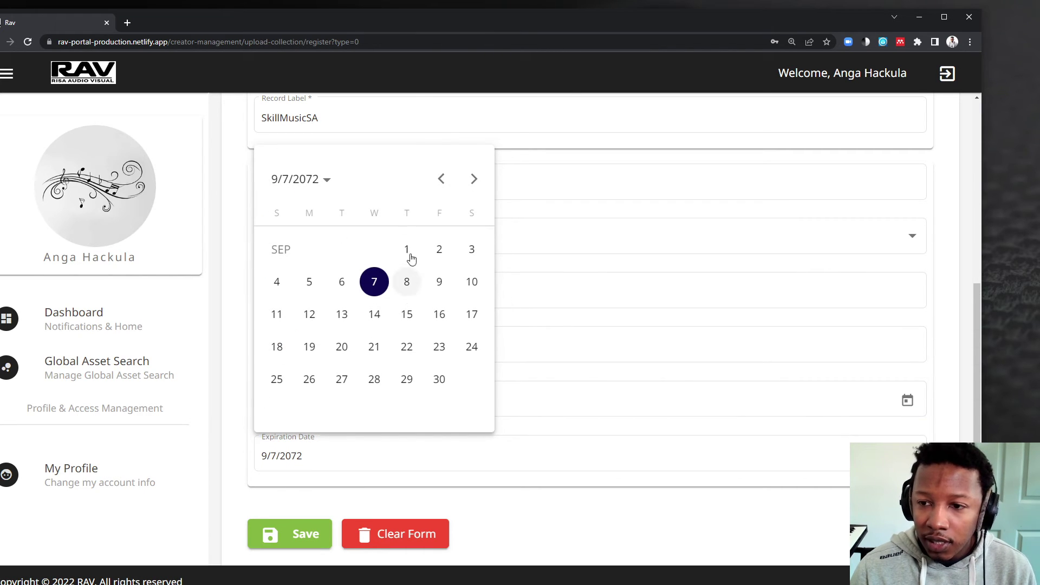
{"action": "left_click", "coordinate": [237, 501]}
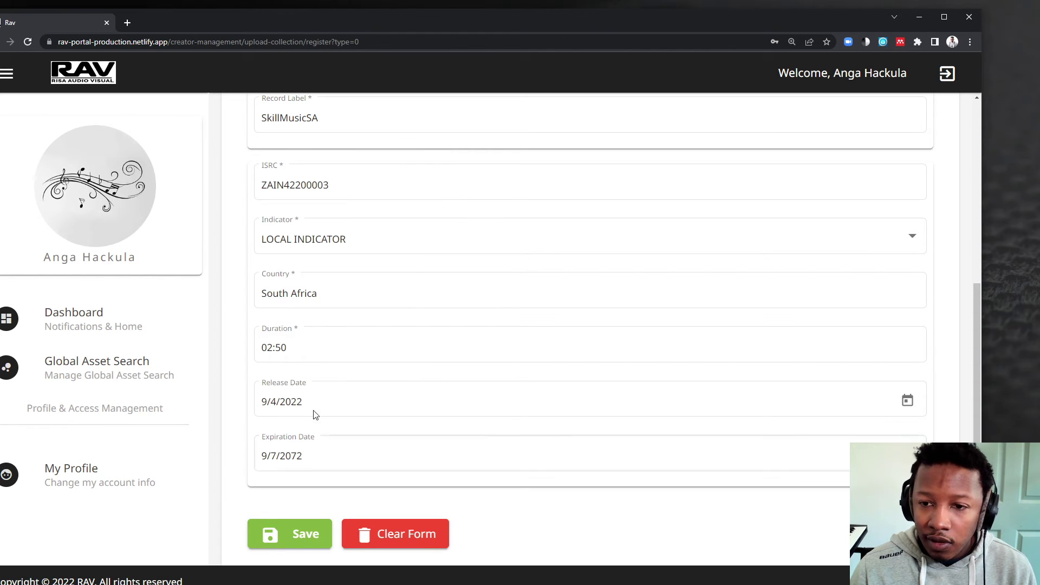
Step: Review the completed asset form and save the new audio asset
{"action": "scroll", "coordinate": [328, 395], "scroll_direction": "up", "scroll_amount": 5}
{"action": "scroll", "coordinate": [325, 408], "scroll_direction": "down", "scroll_amount": 5}
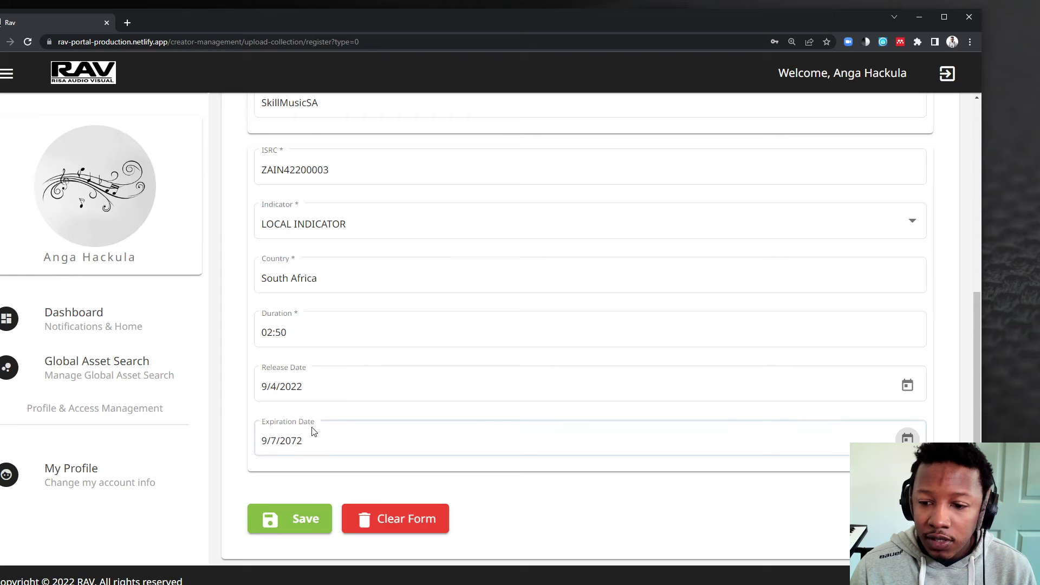
{"action": "scroll", "coordinate": [362, 423], "scroll_direction": "up", "scroll_amount": 6}
{"action": "scroll", "coordinate": [358, 426], "scroll_direction": "down", "scroll_amount": 6}
{"action": "left_click", "coordinate": [292, 523]}
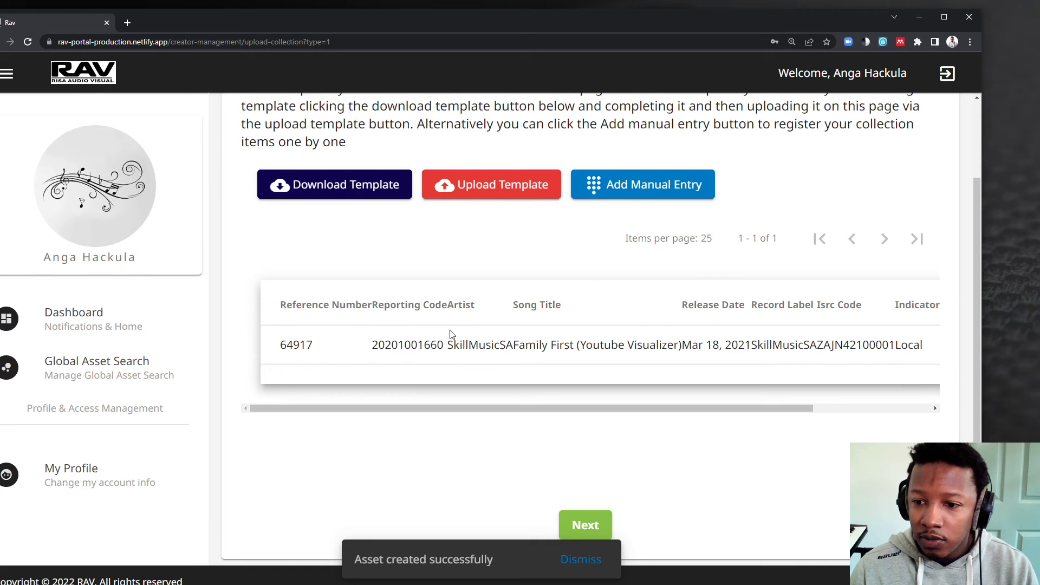
Step: Reduce the page zoom to 110% and continue past the video collection without adding an entry to finish the registration
{"action": "key", "text": "ctrl+minus"}
{"action": "key", "text": "ctrl+minus"}
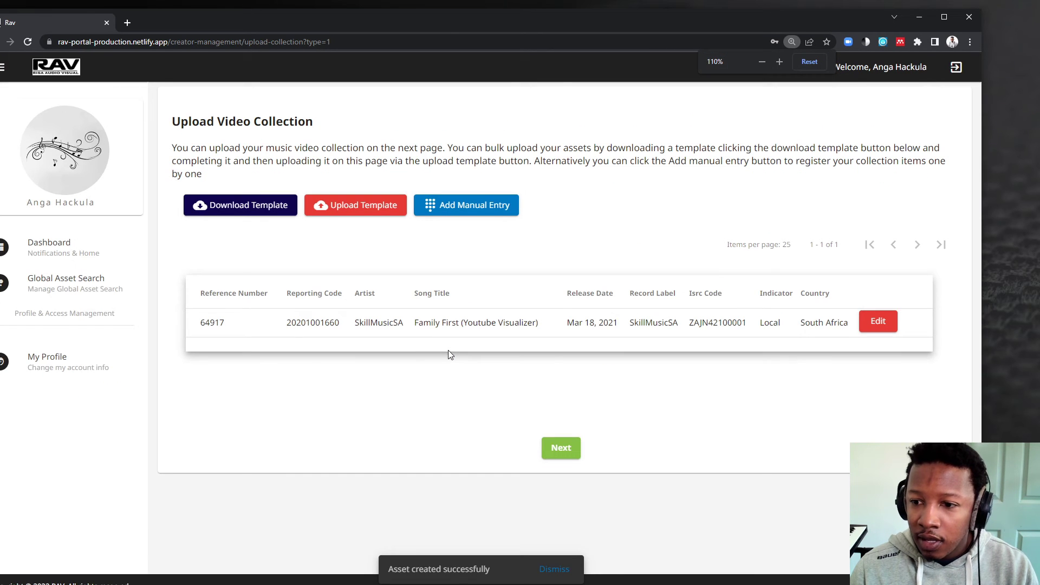
{"action": "left_click", "coordinate": [574, 454]}
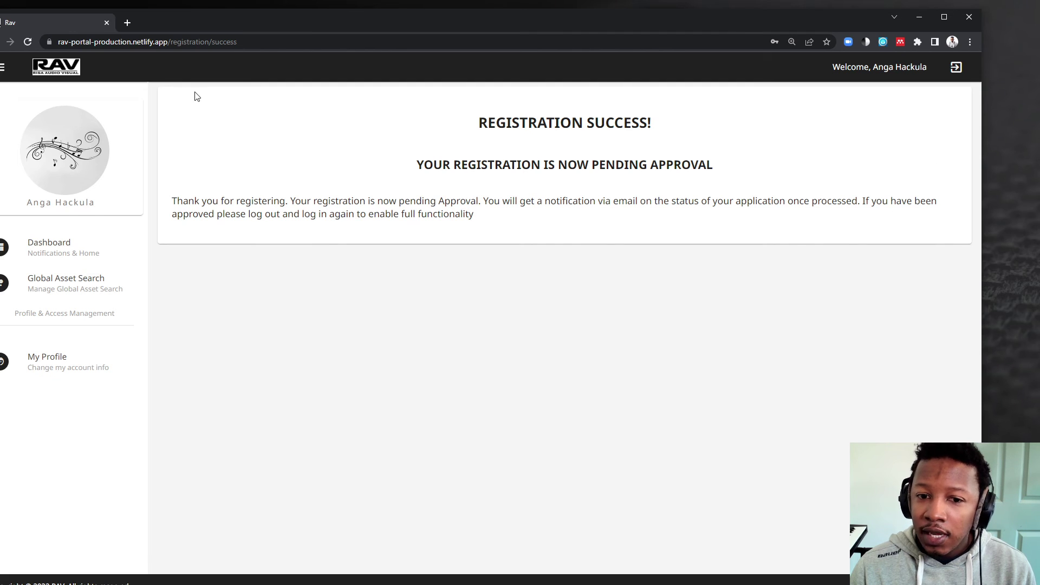
Step: Search the RAV registered assets in the global asset search for the performing artist SkillMusicSA
{"action": "left_click", "coordinate": [79, 254]}
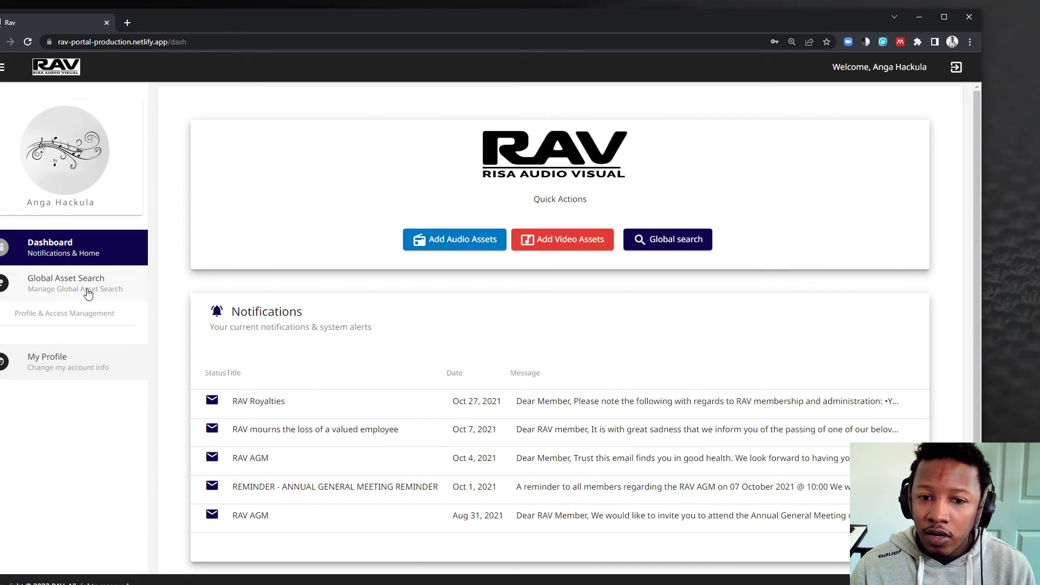
{"action": "left_click", "coordinate": [88, 293]}
{"action": "left_click", "coordinate": [275, 158]}
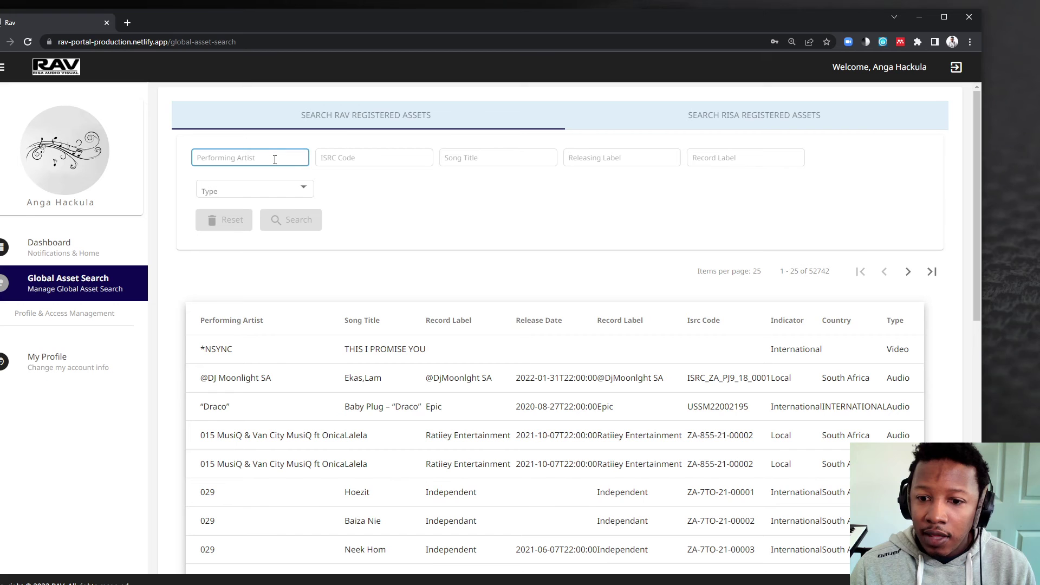
{"action": "left_click", "coordinate": [278, 178]}
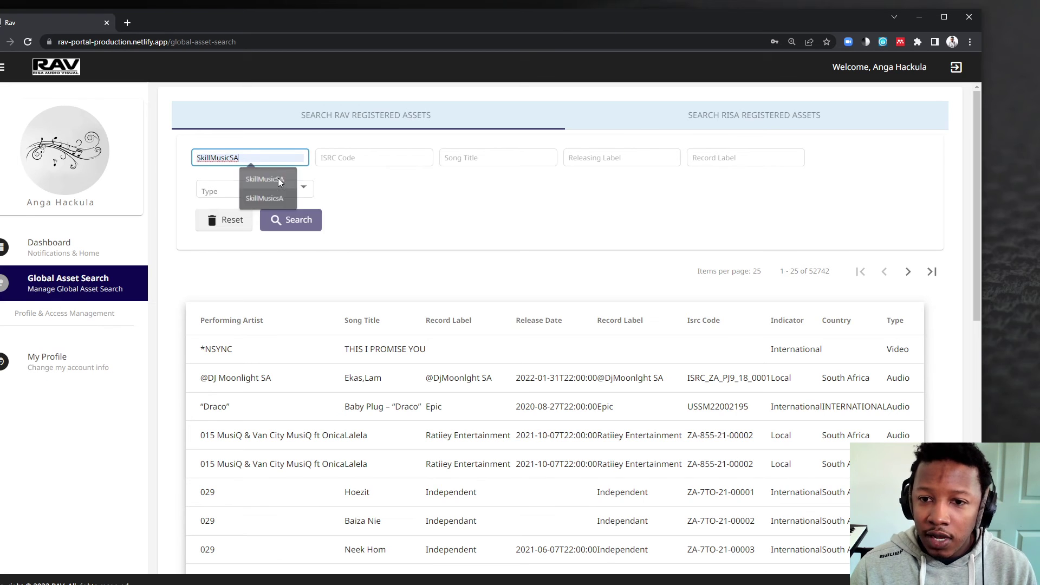
{"action": "left_click", "coordinate": [289, 222]}
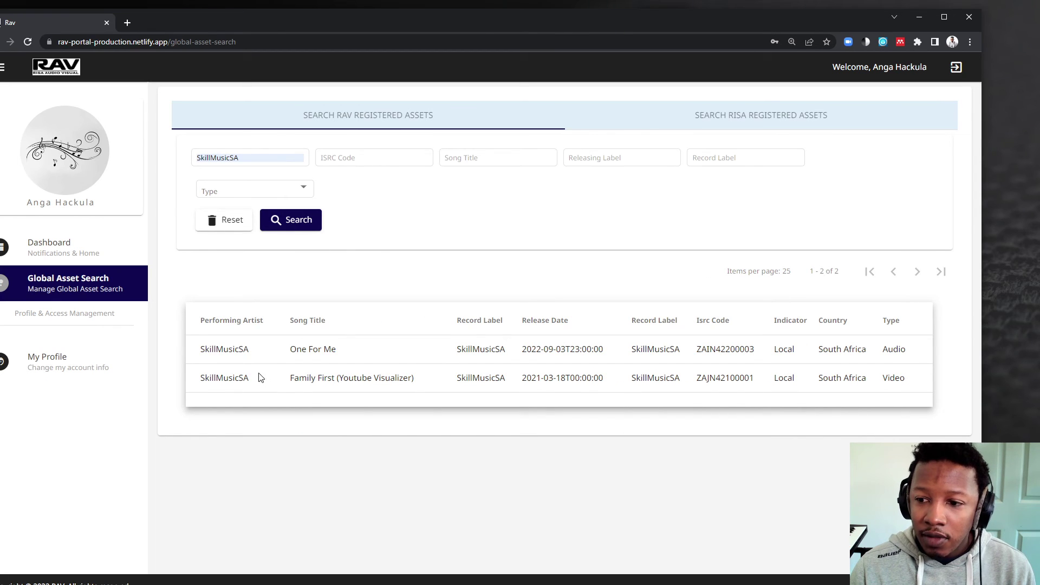
Step: Examine the "One For Me" entry in the search results, especially the prefix of its ISRC code
{"action": "left_click_drag", "start_coordinate": [893, 349], "coordinate": [195, 349]}
{"action": "left_click", "coordinate": [502, 532]}
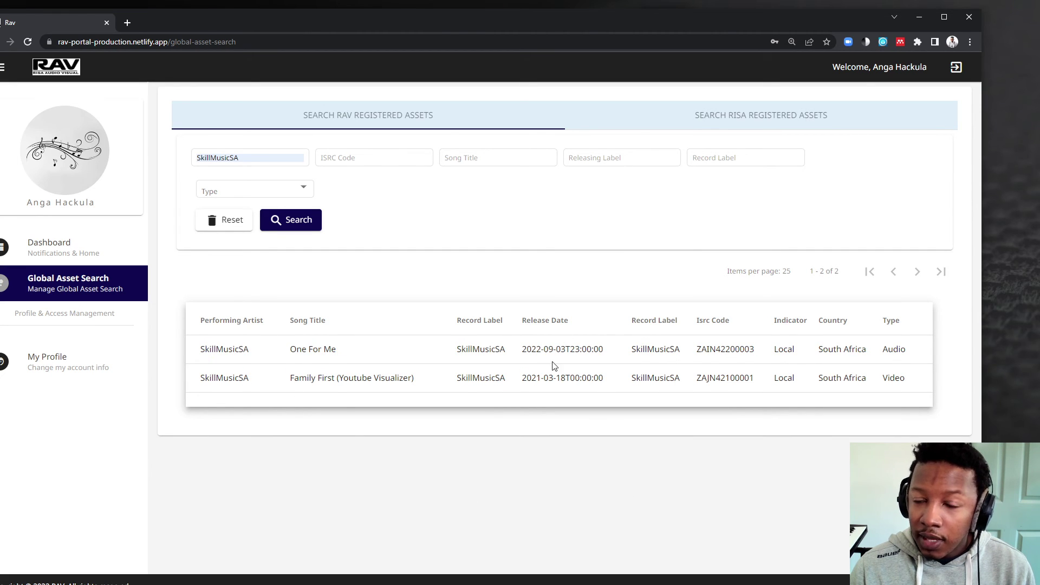
{"action": "left_click", "coordinate": [425, 157]}
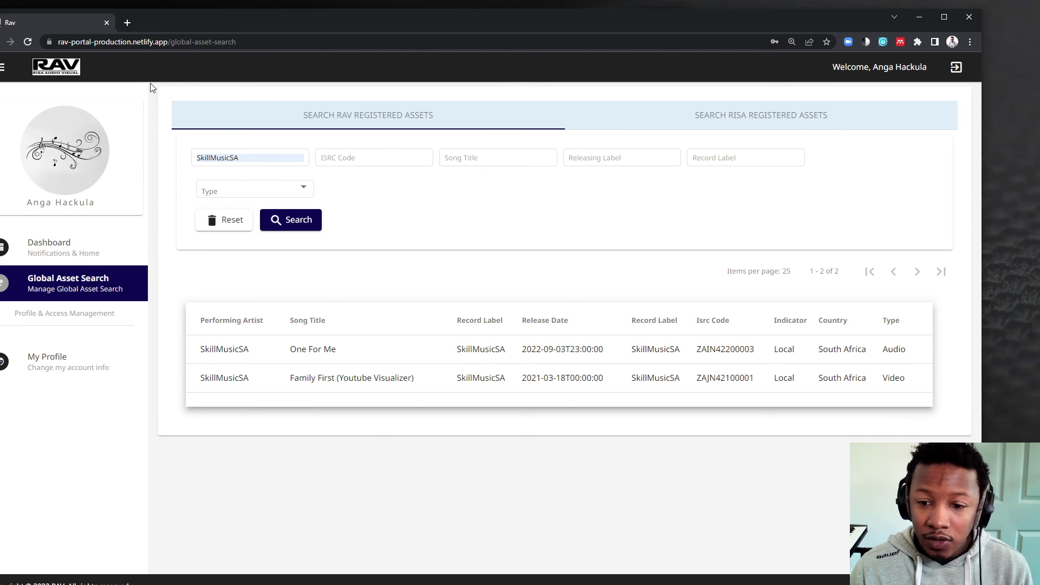
{"action": "left_click", "coordinate": [253, 156]}
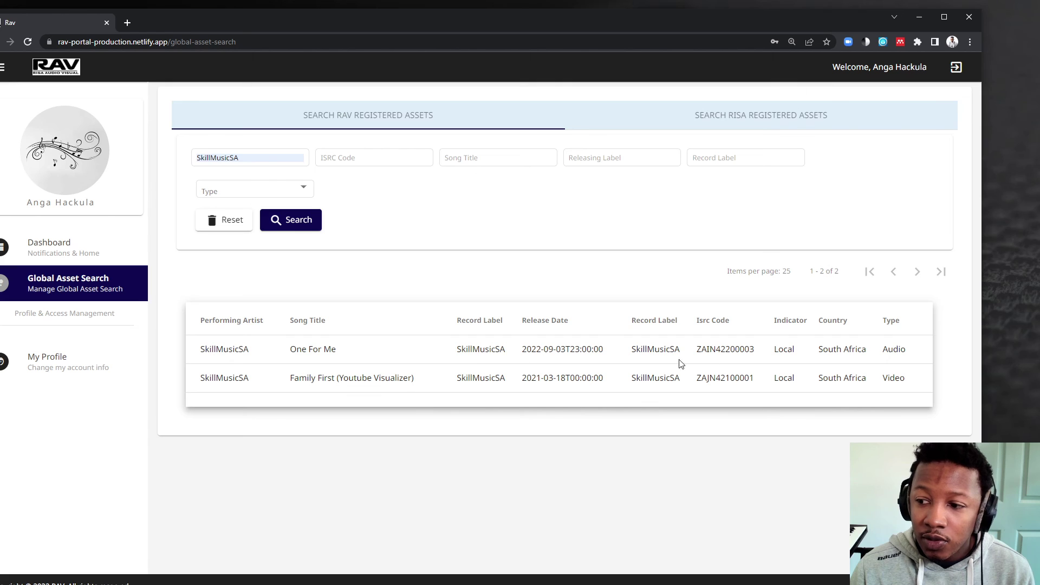
{"action": "left_click_drag", "start_coordinate": [723, 348], "coordinate": [691, 352]}
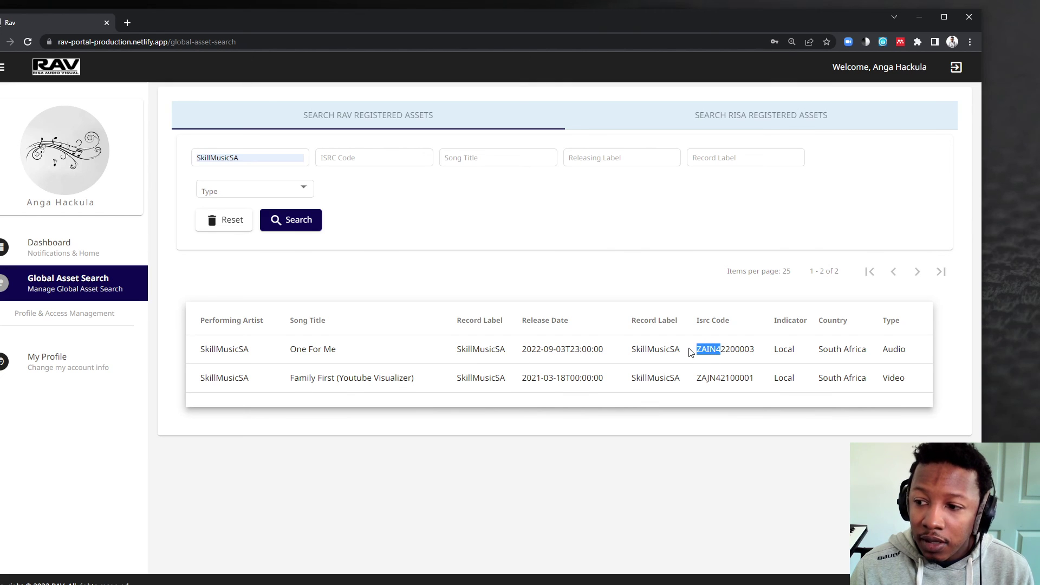
{"action": "left_click", "coordinate": [721, 359]}
{"action": "left_click_drag", "start_coordinate": [722, 351], "coordinate": [684, 353]}
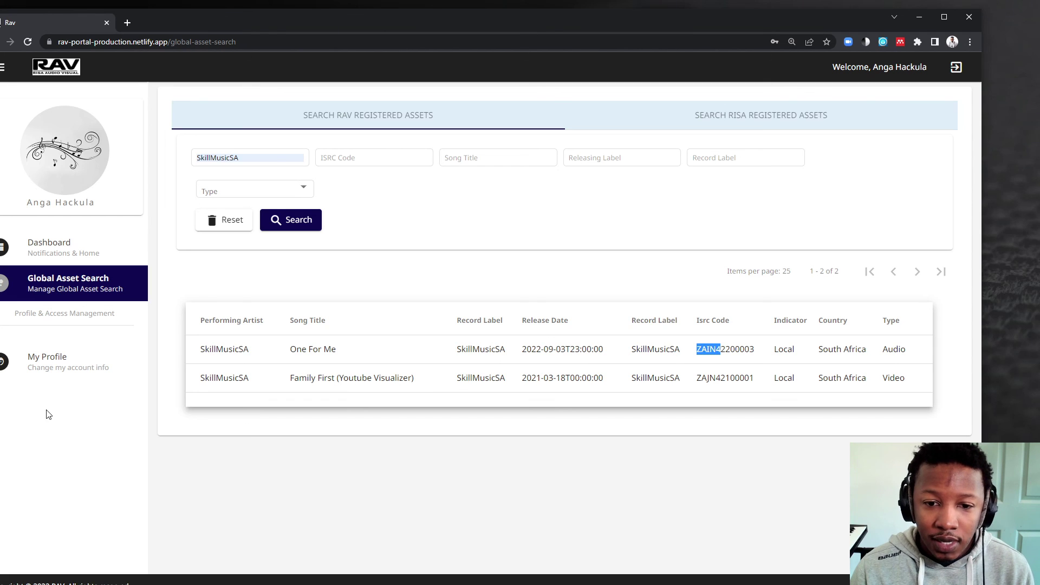
{"action": "key", "text": "alt+Tab"}
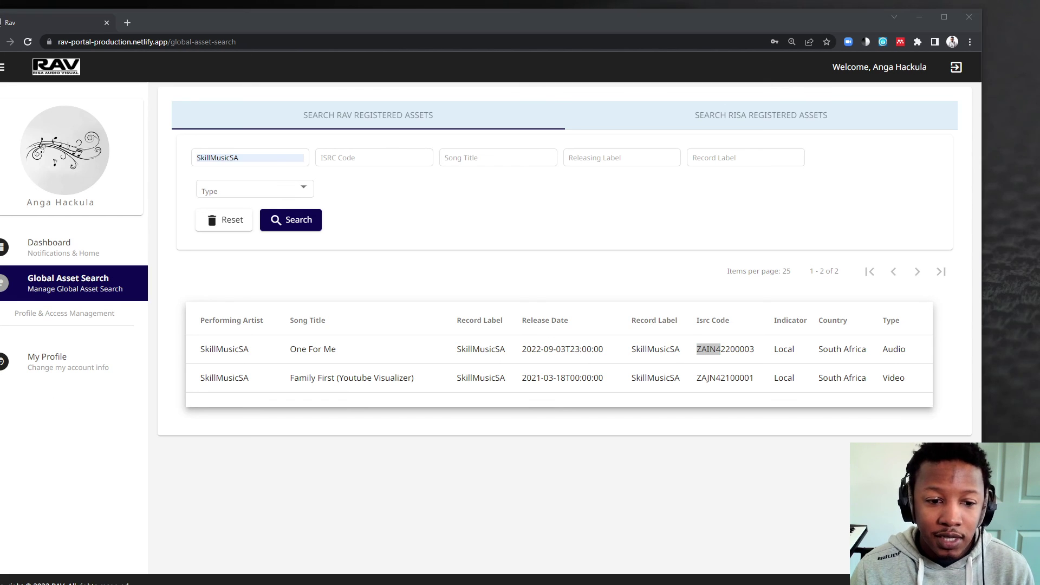